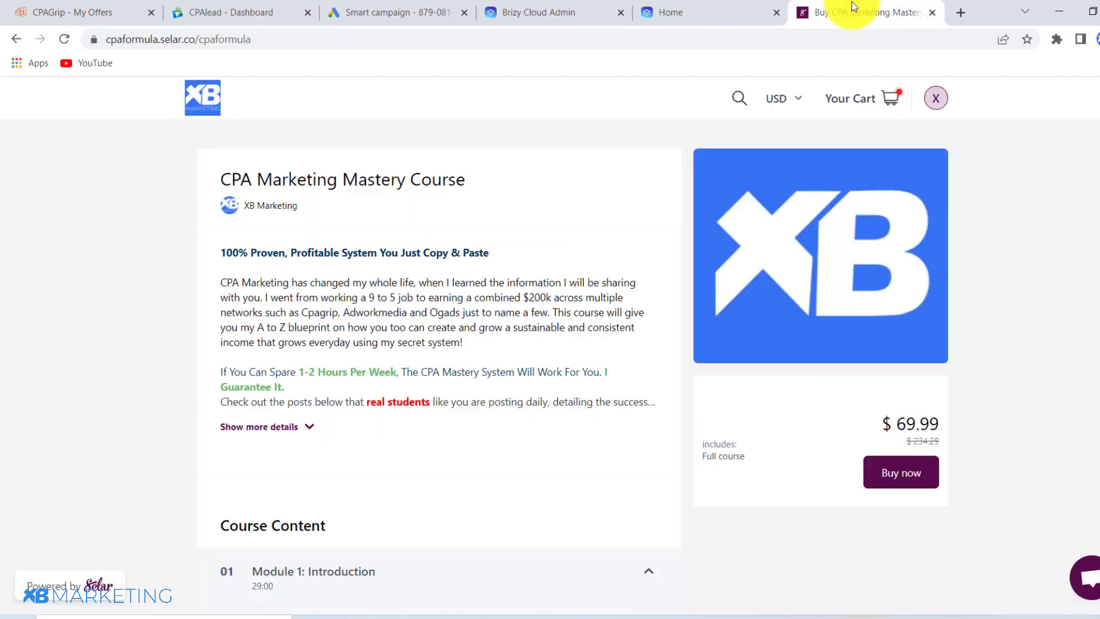
Look through the CPA Marketing Mastery Course page, from its description and module list down to the customer reviews.
scroll(1014, 366, down, 2)
scroll(1014, 367, down, 12)
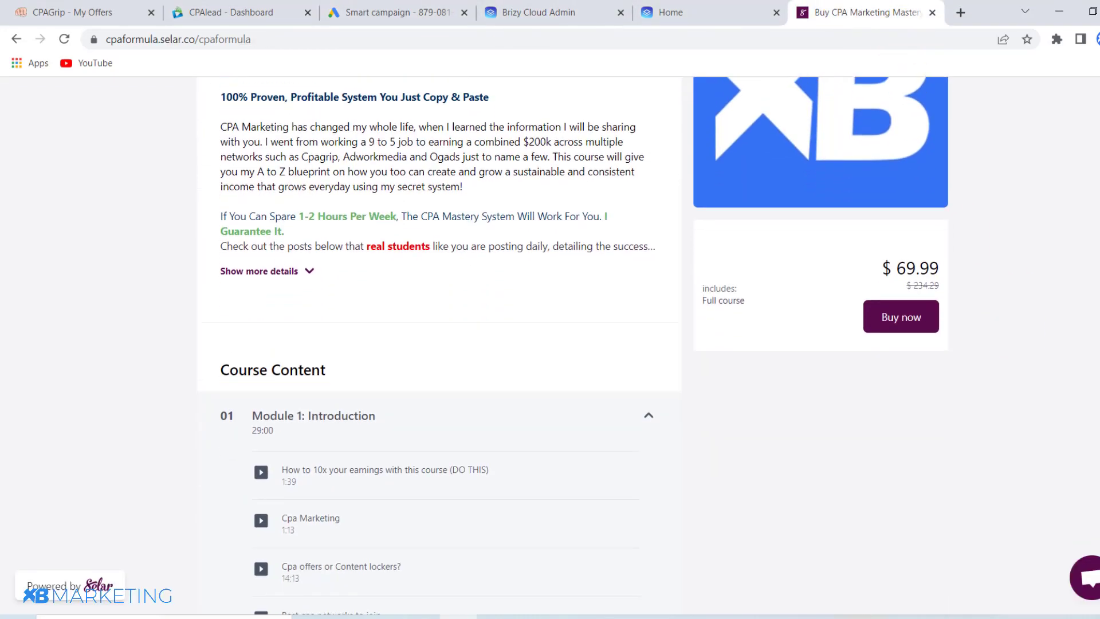
scroll(439, 344, down, 5)
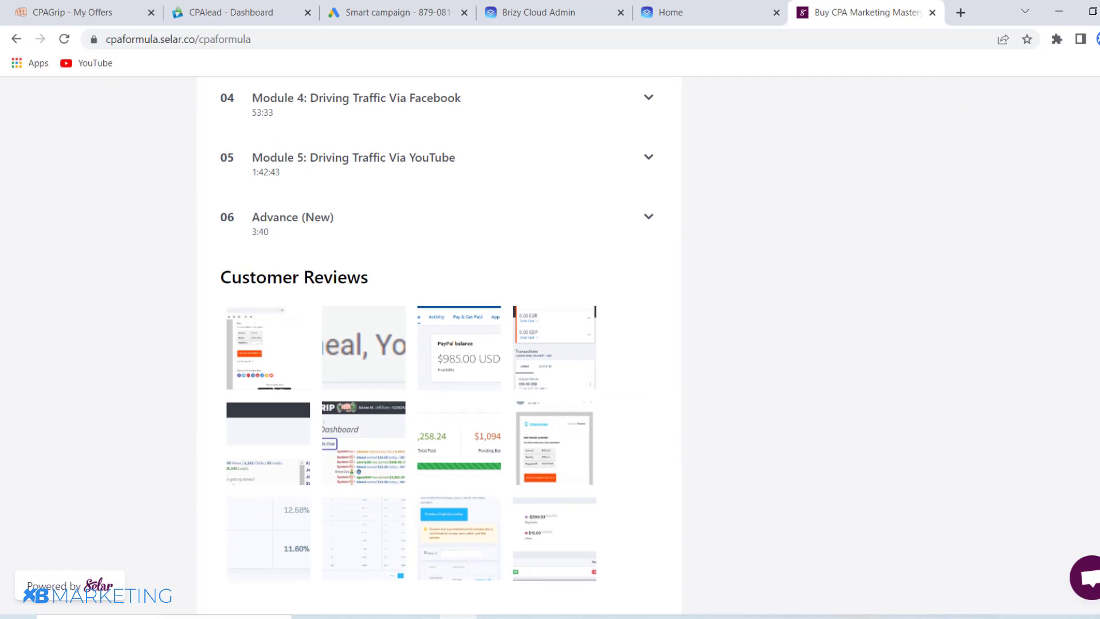
key(Home)
scroll(573, 344, down, 2)
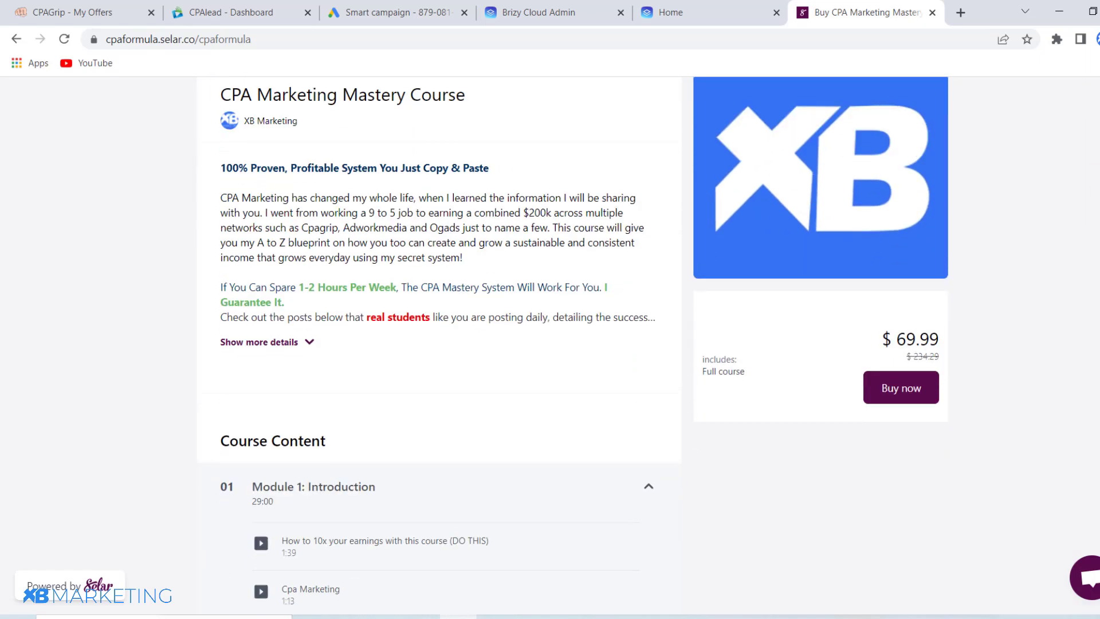
scroll(550, 343, down, 3)
scroll(439, 344, down, 3)
scroll(823, 202, up, 8)
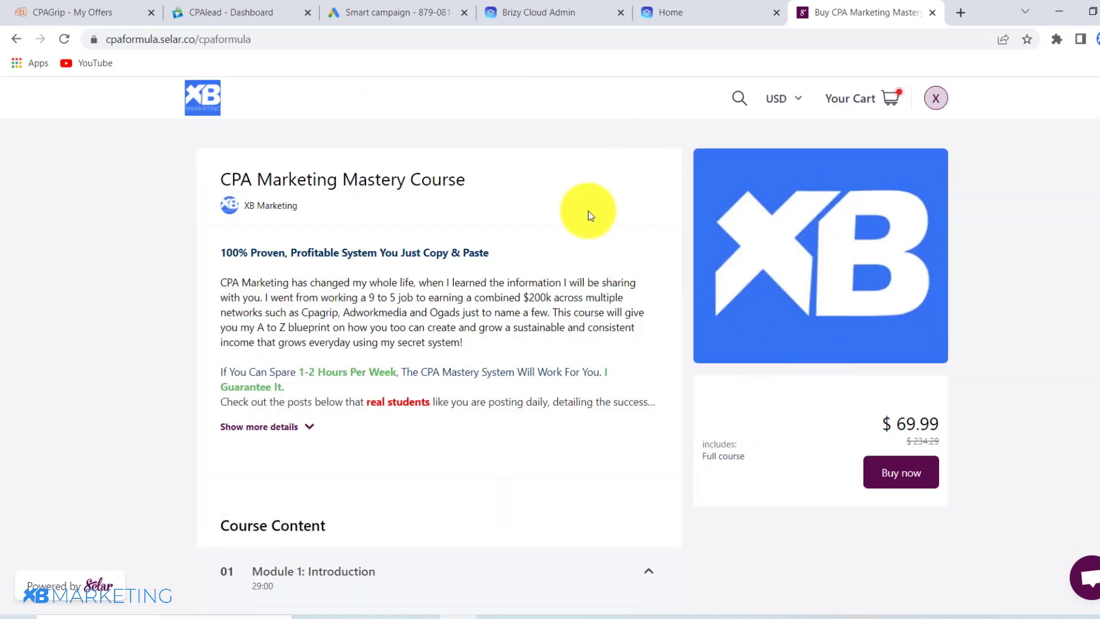
Switch to CPAGrip and close the open $1000 WalMart offer to return to My Offers.
click(112, 9)
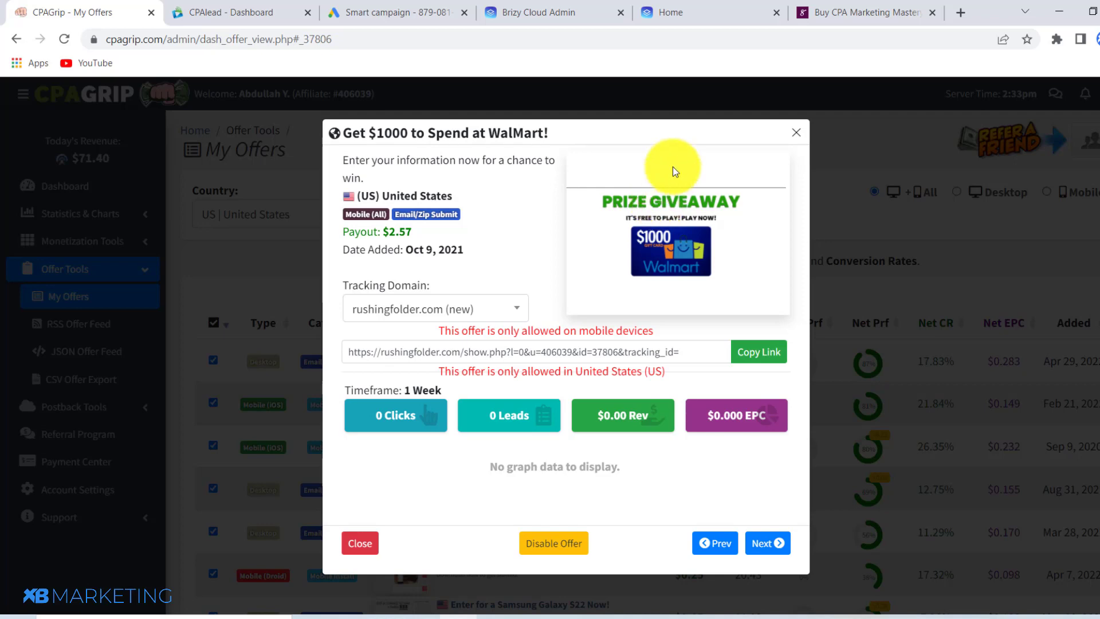
click(795, 133)
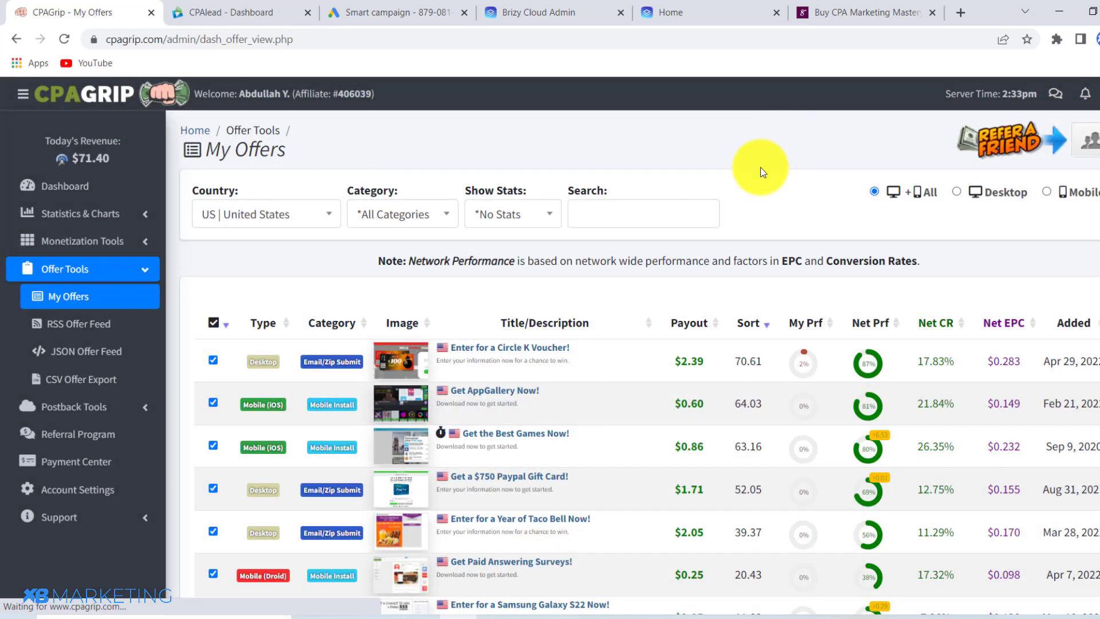
click(396, 222)
drag(451, 304, 447, 342)
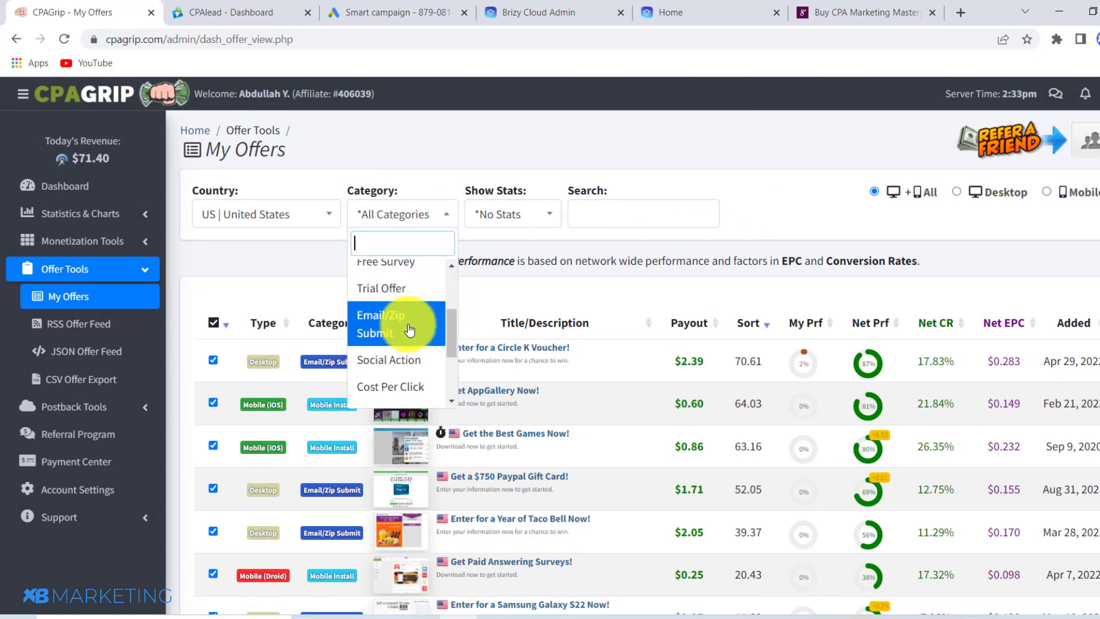
click(478, 184)
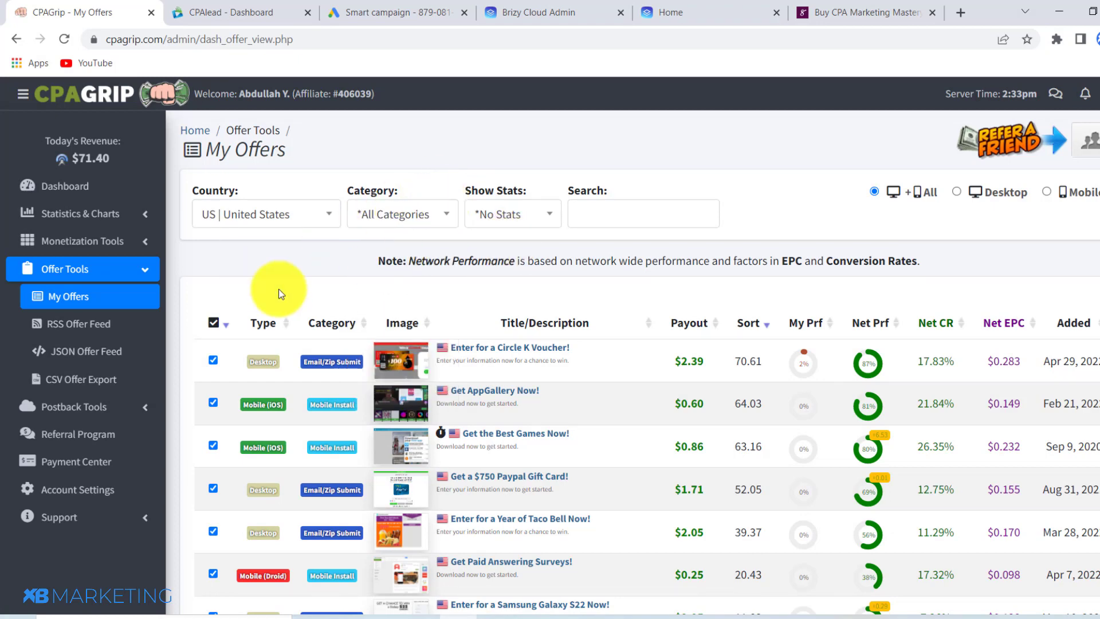
Filter My Offers by the Email/Zip Submit category and view the Samsung Galaxy S22 offer's details.
click(404, 214)
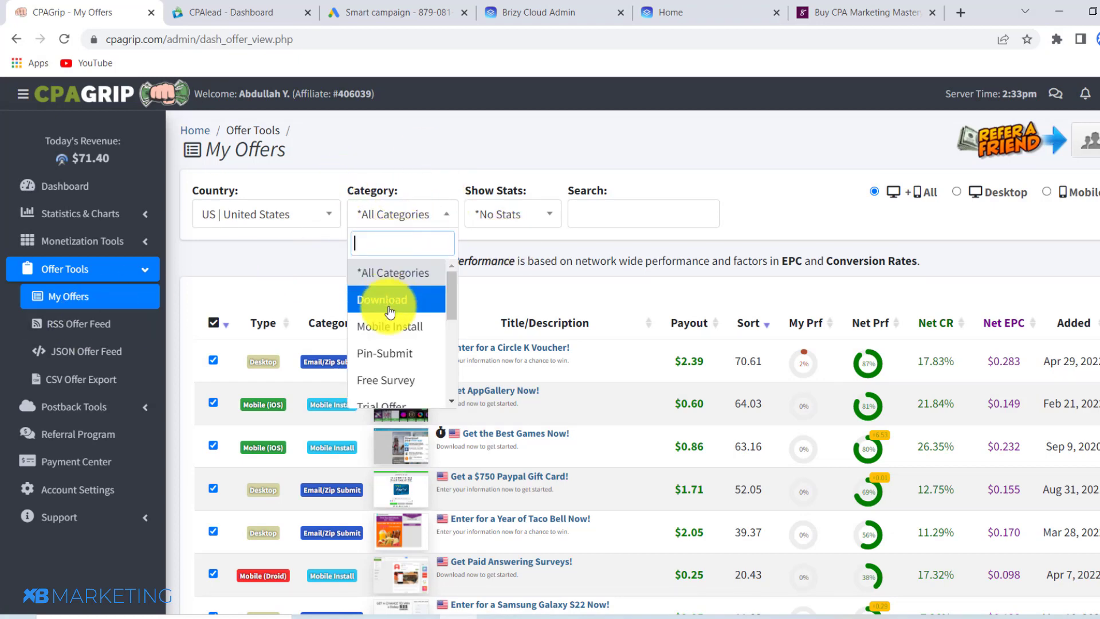
scroll(393, 366, down, 2)
click(394, 341)
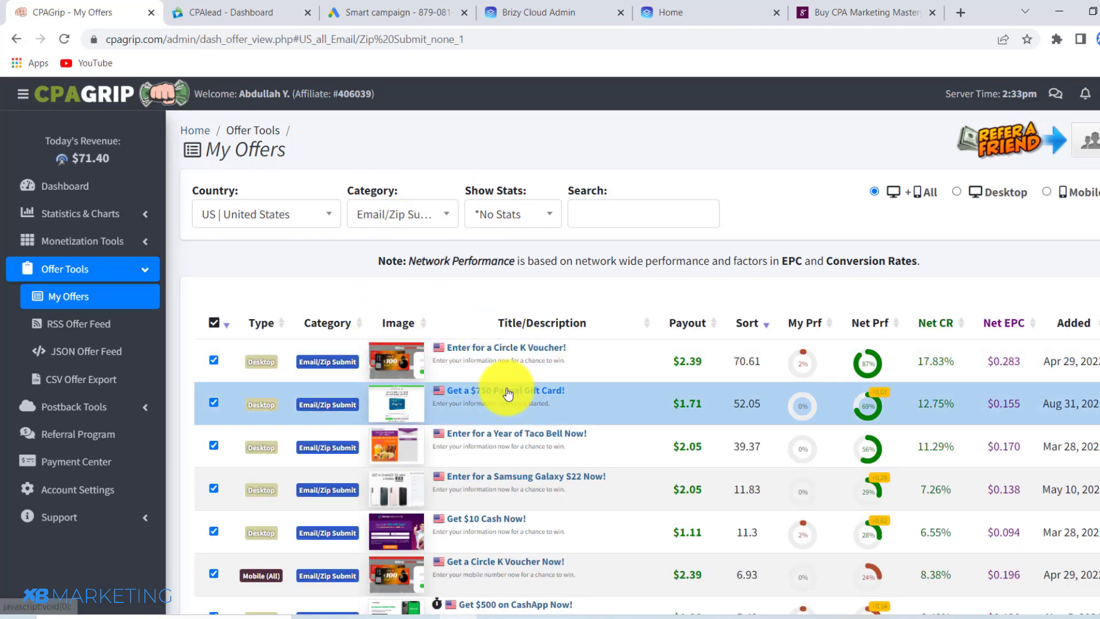
click(507, 484)
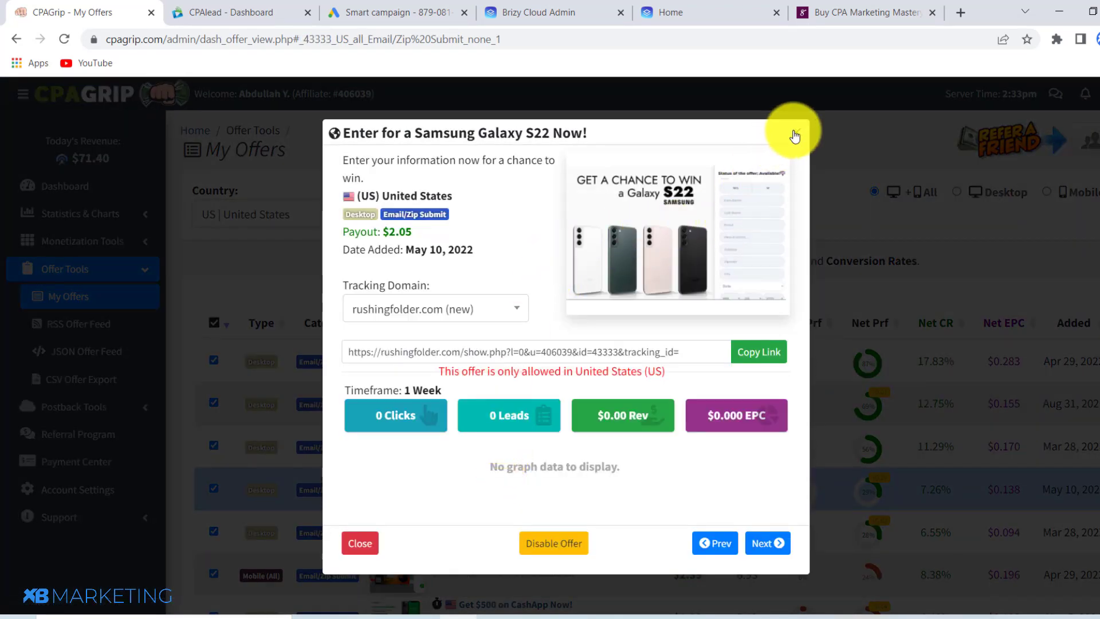
click(794, 135)
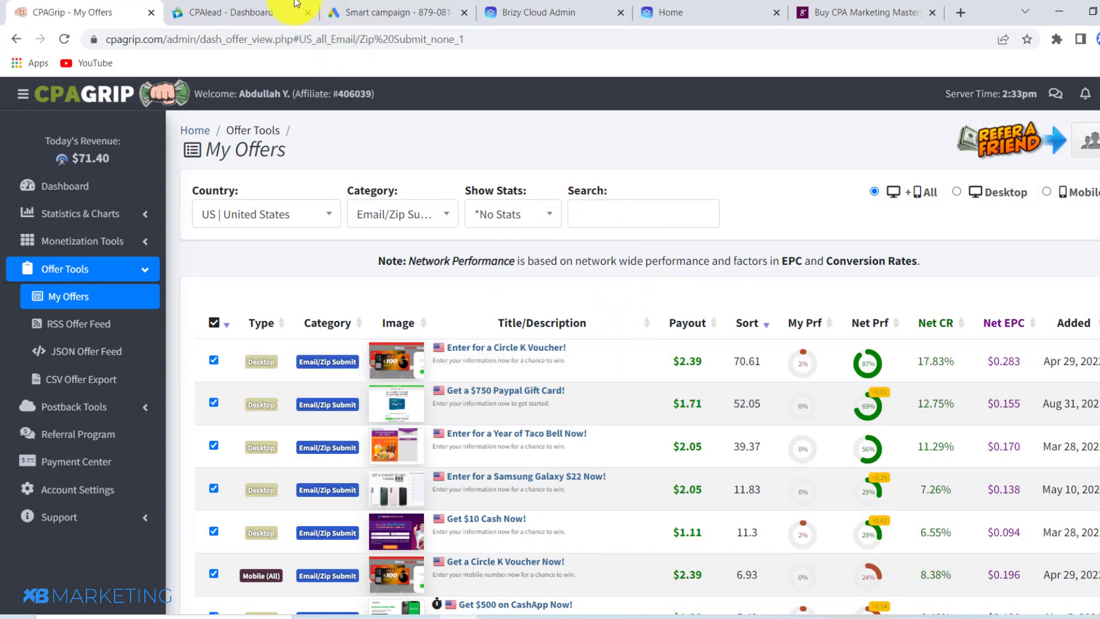
Switch to CPAlead and filter the dashboard's offers by the type Email Submits & Surveys.
click(229, 12)
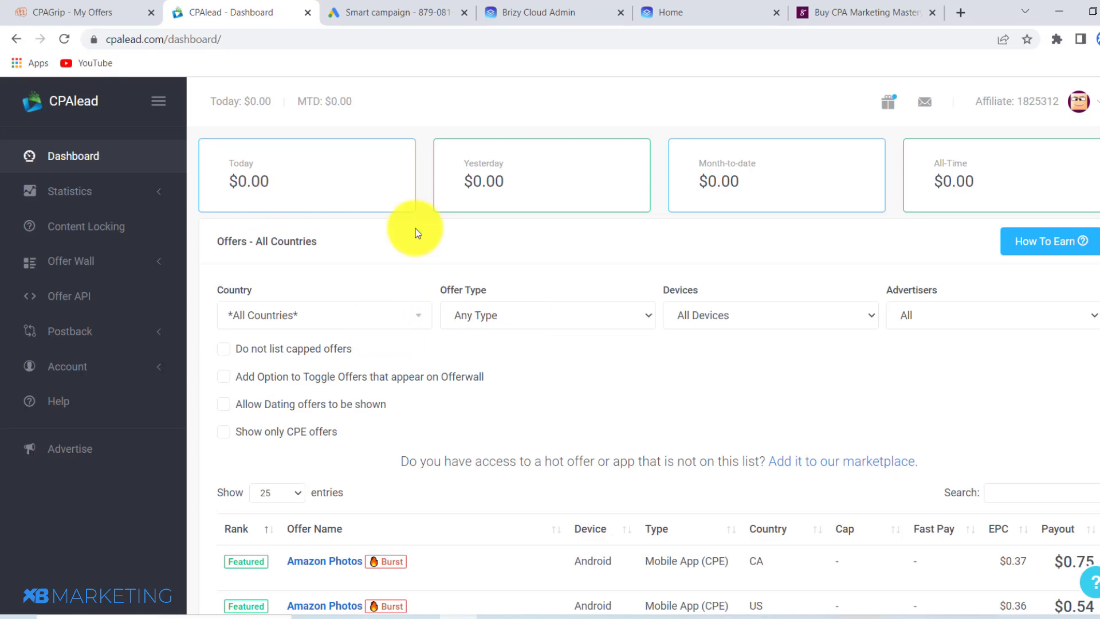
click(483, 311)
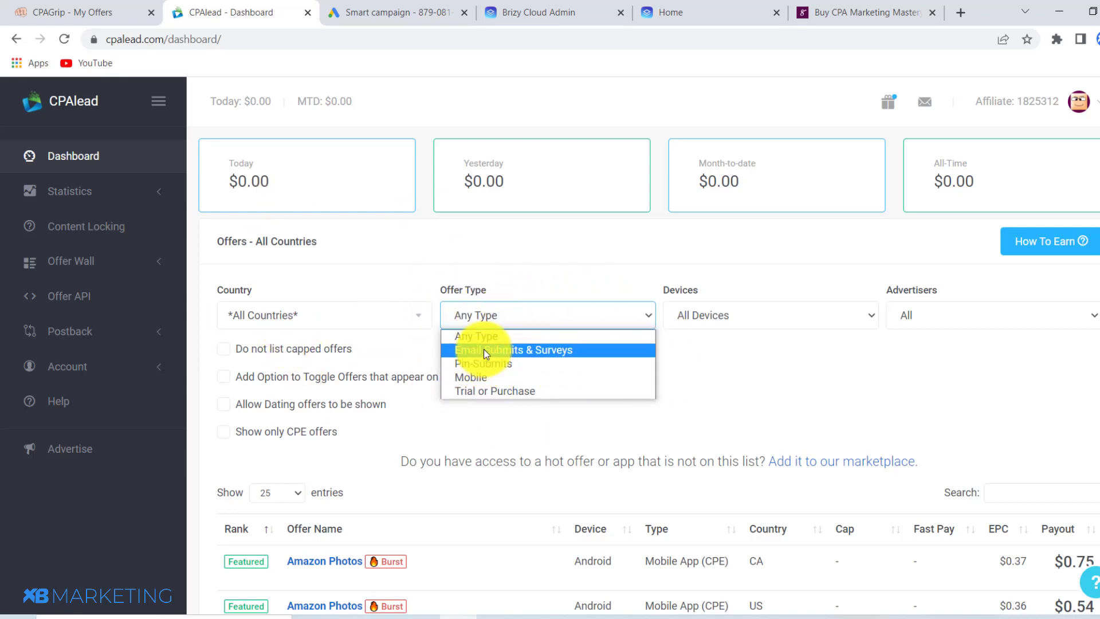
click(484, 349)
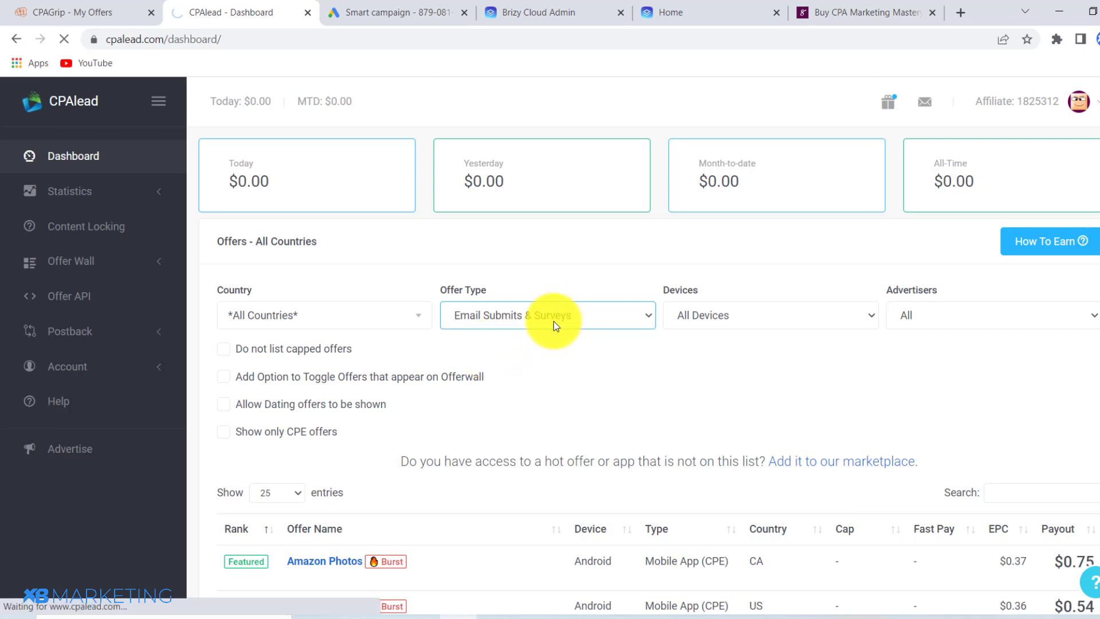
scroll(573, 332, down, 4)
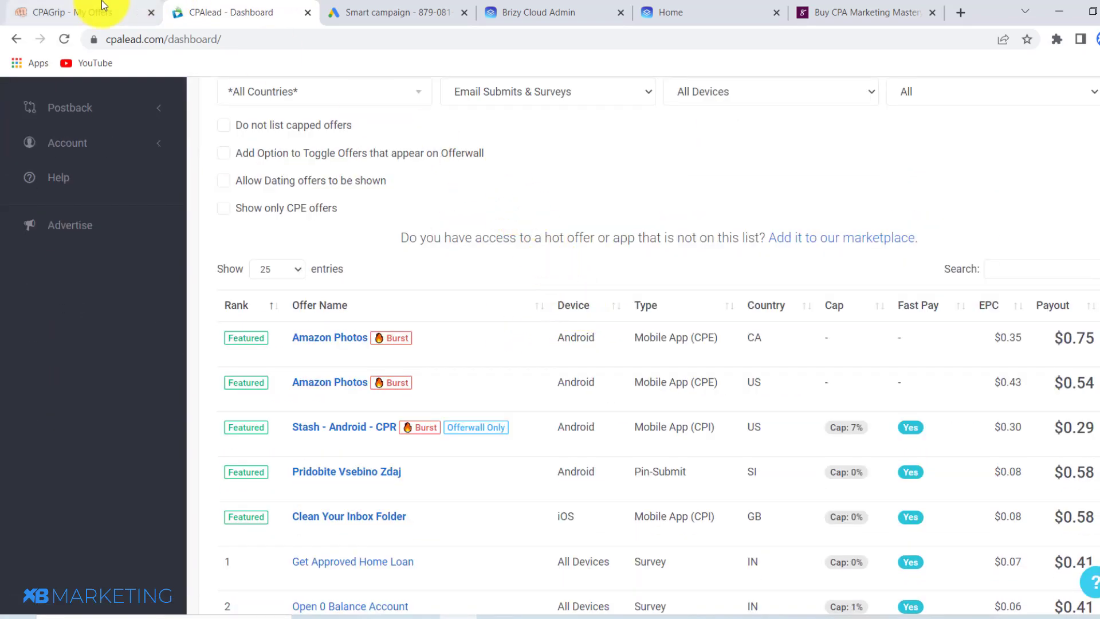
Switch to CPAGrip and examine the details of the $750 Paypal Gift Card offer.
click(46, 12)
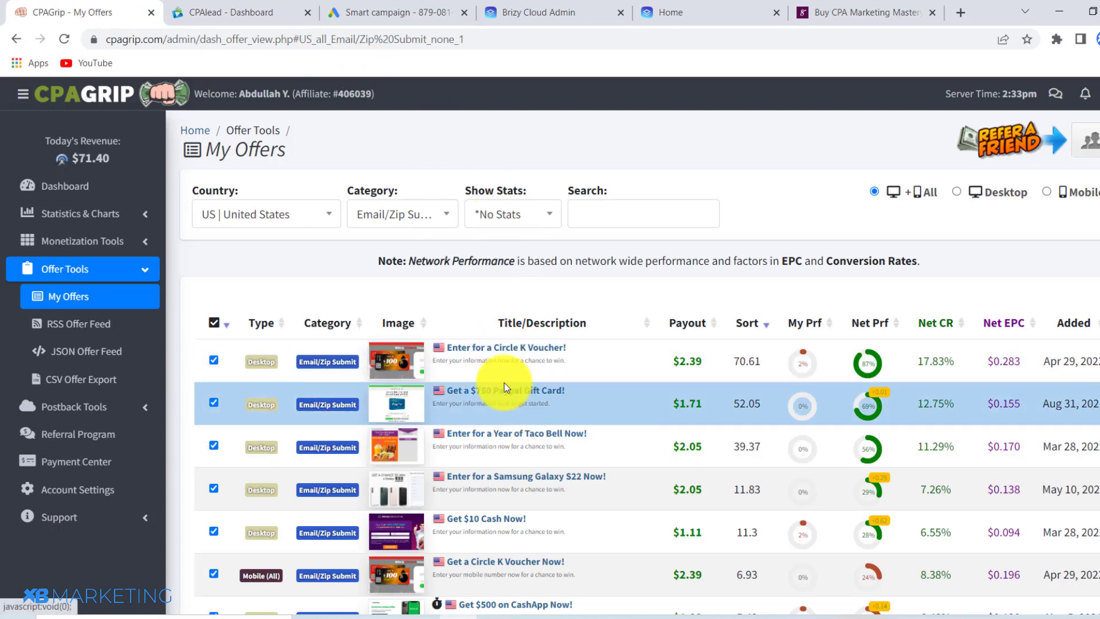
click(513, 399)
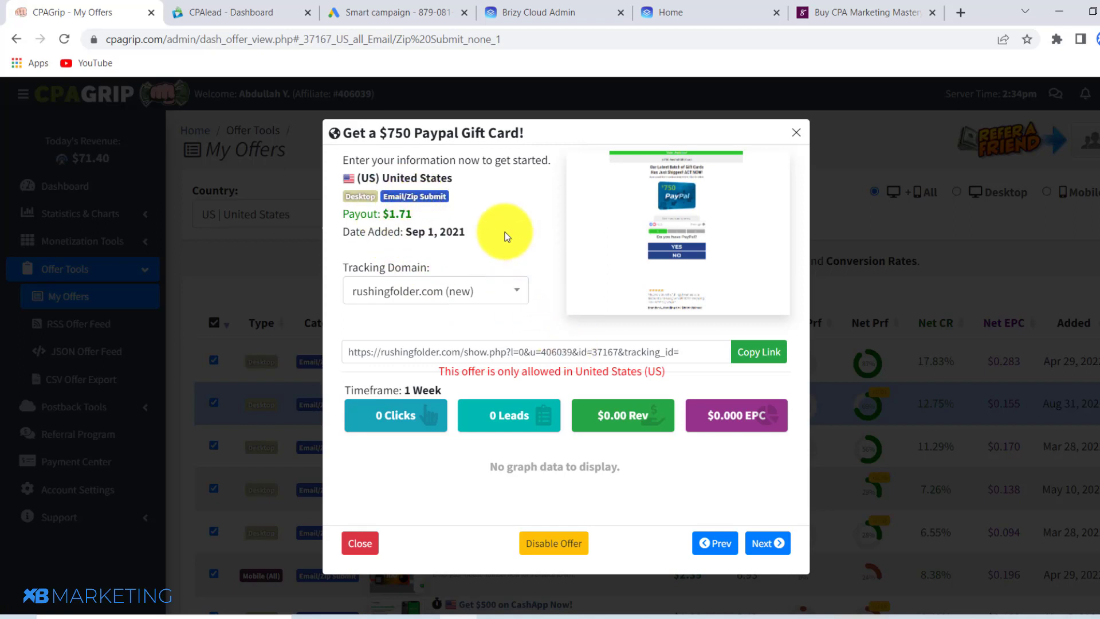
click(798, 135)
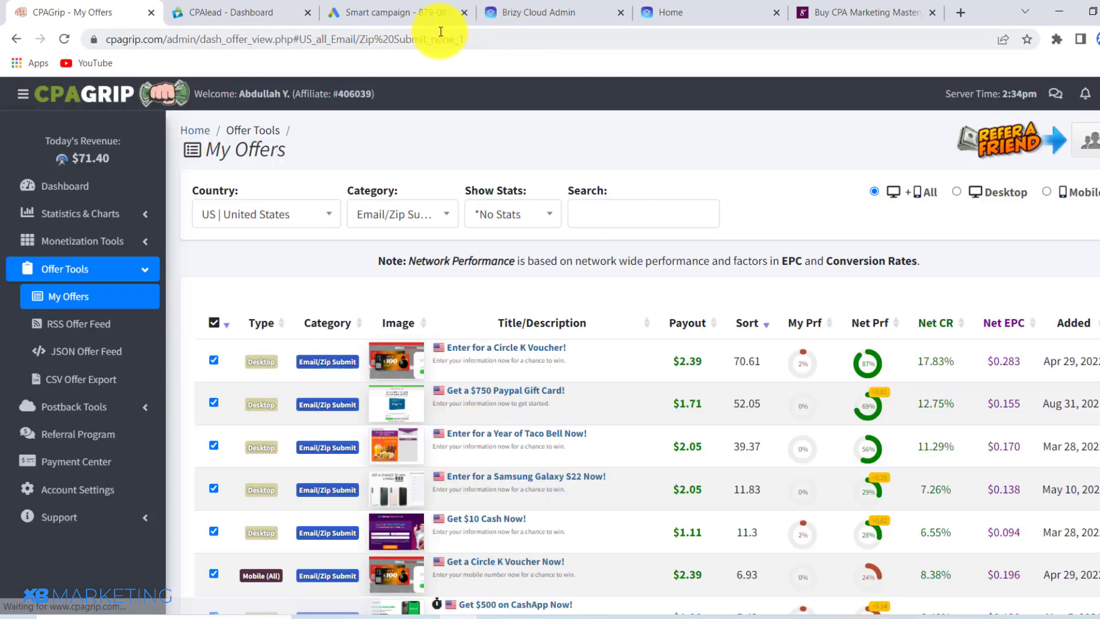
In CPAlead, examine the "Win 6 different Coca Cola crates!" offer, including its payout, targeting rules, history and preview image.
click(238, 9)
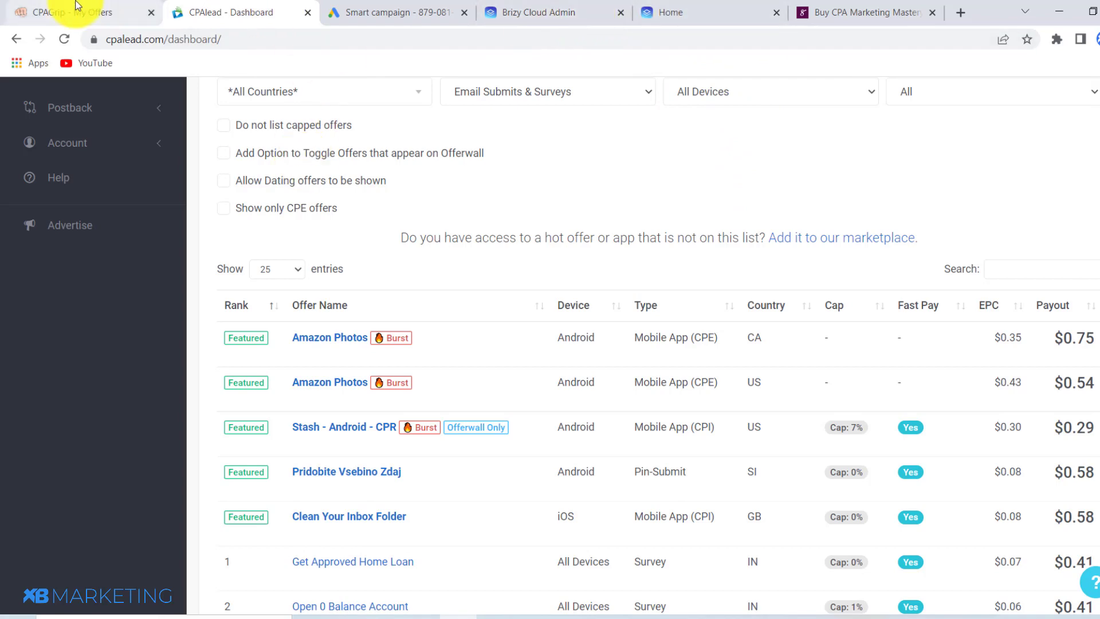
scroll(608, 345, down, 6)
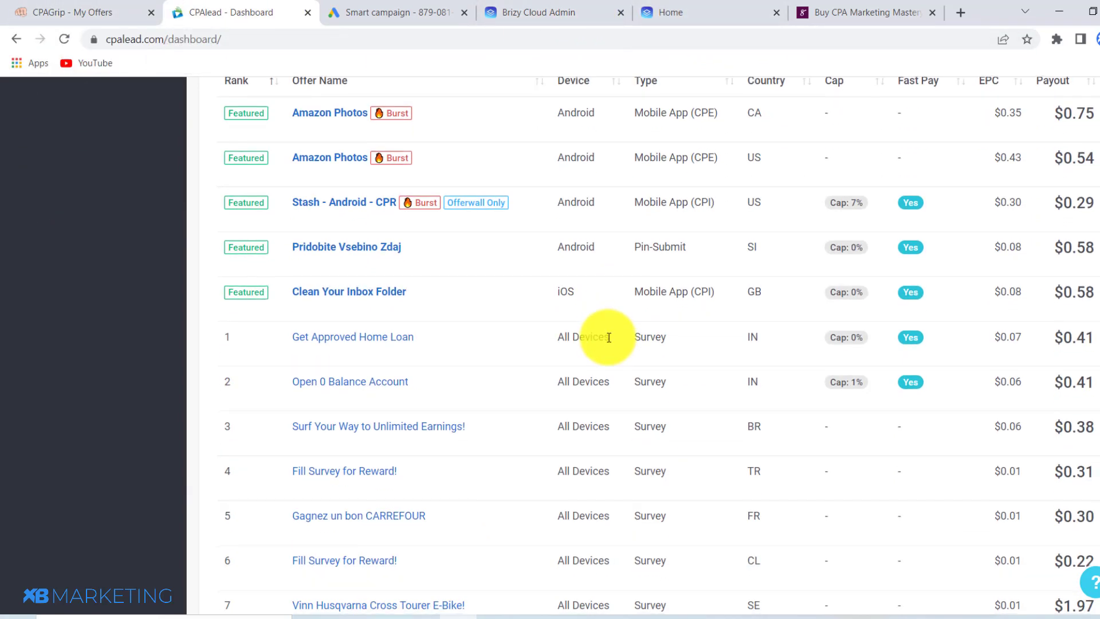
scroll(608, 338, down, 1)
click(387, 421)
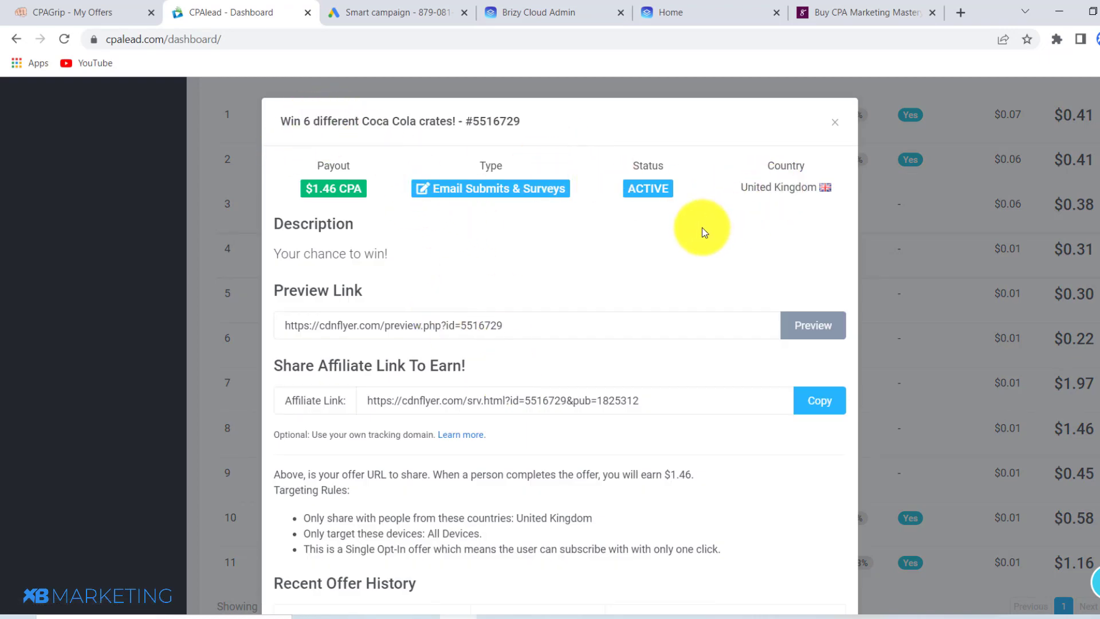
scroll(678, 240, down, 3)
scroll(677, 239, down, 5)
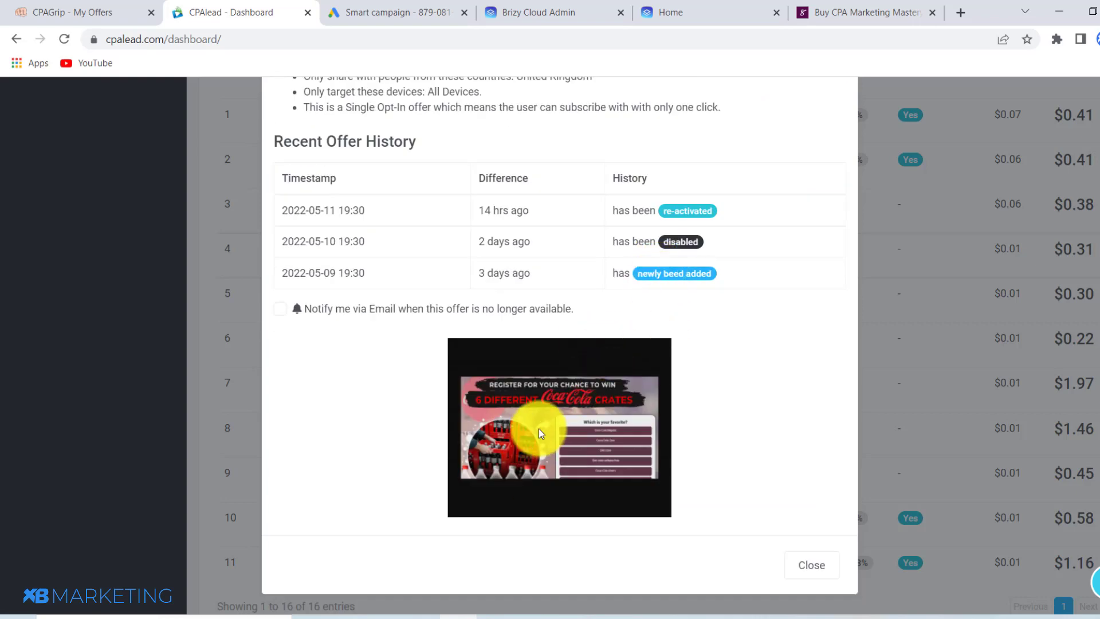
scroll(539, 429, up, 8)
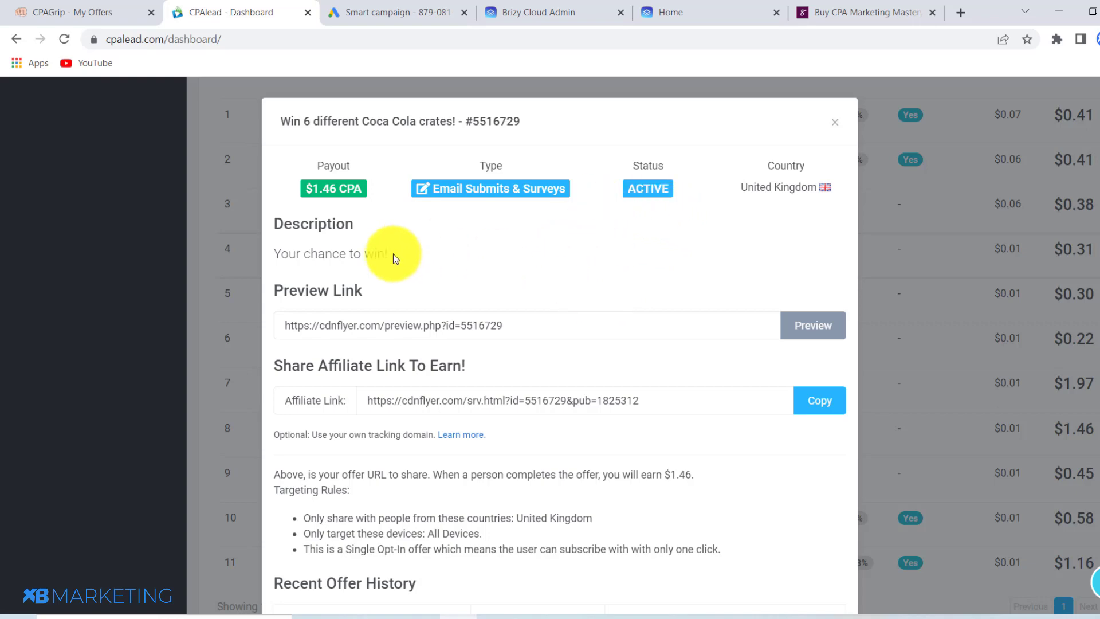
click(869, 196)
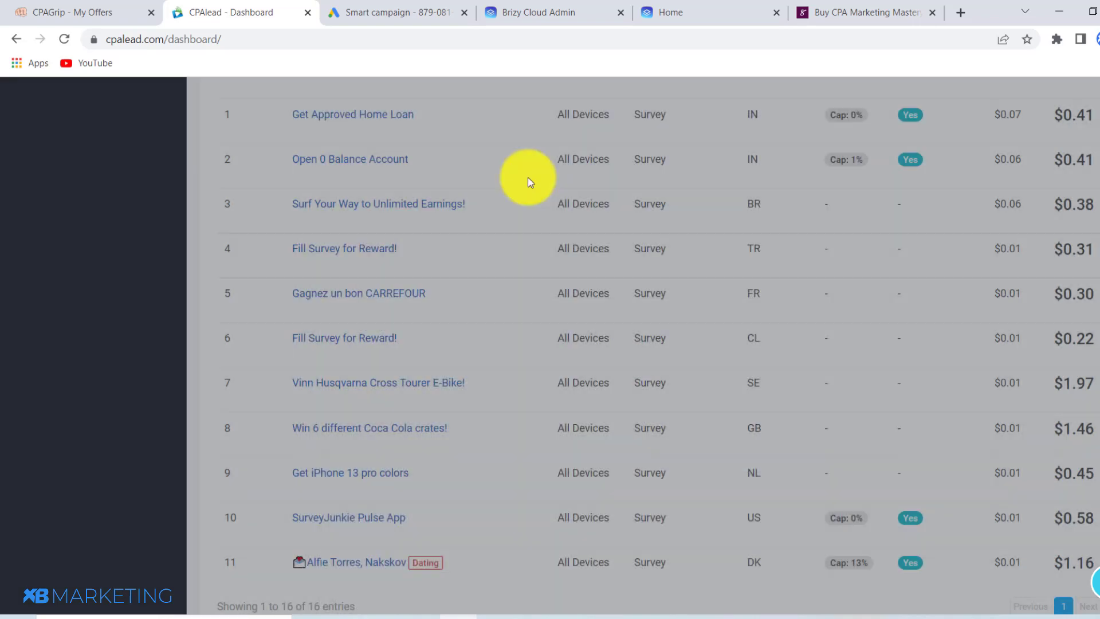
scroll(495, 171, up, 10)
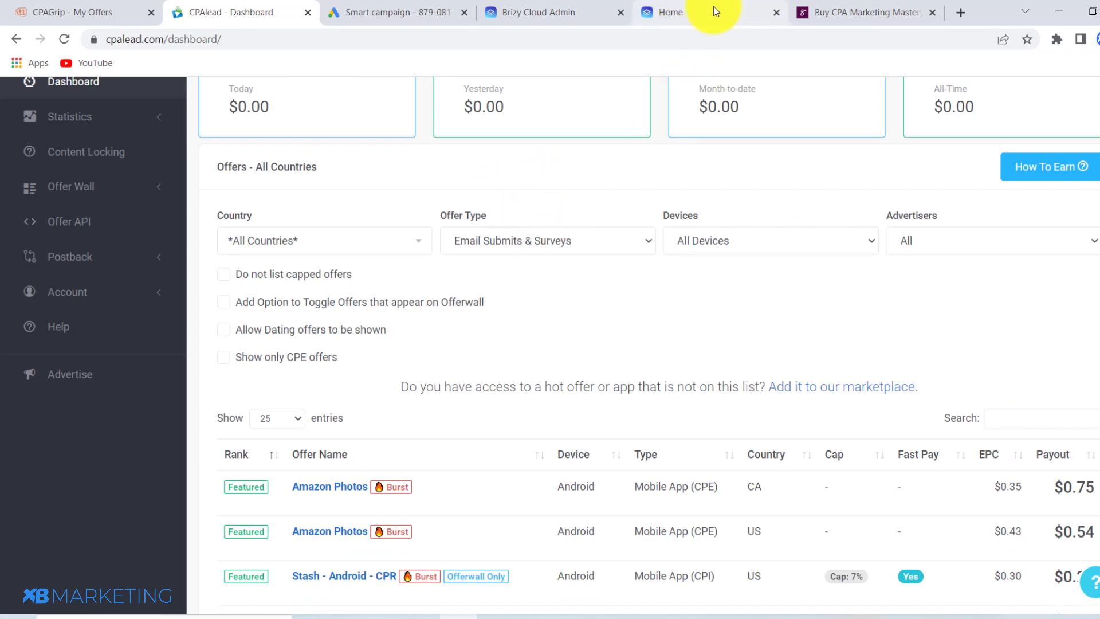
View the get10bucks.brizy.site landing page and its project in the Brizy Cloud dashboard.
click(728, 12)
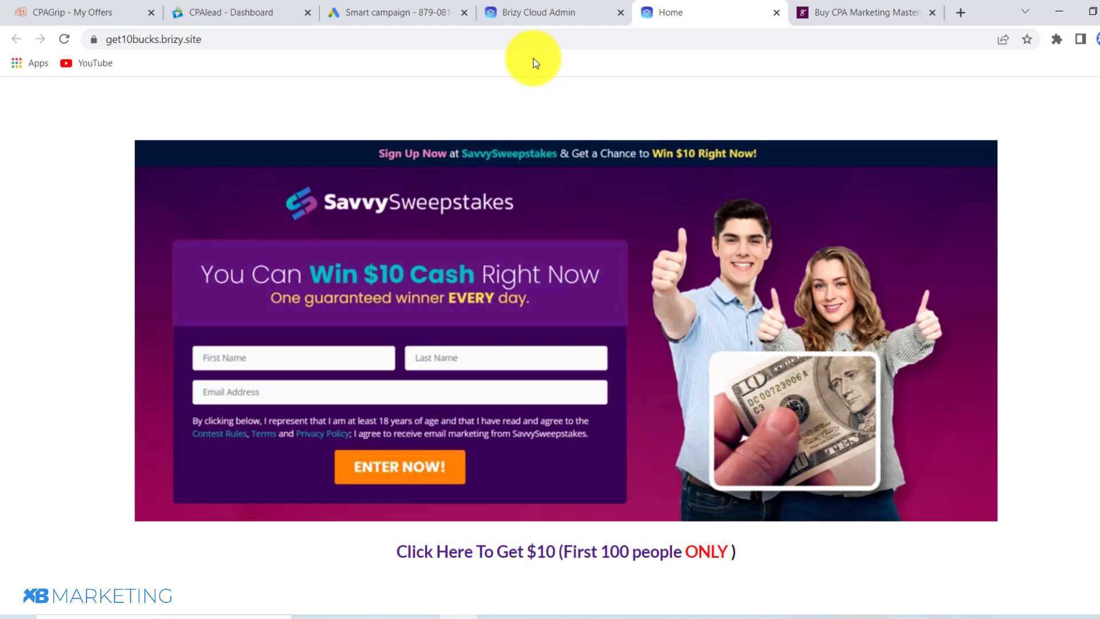
click(528, 6)
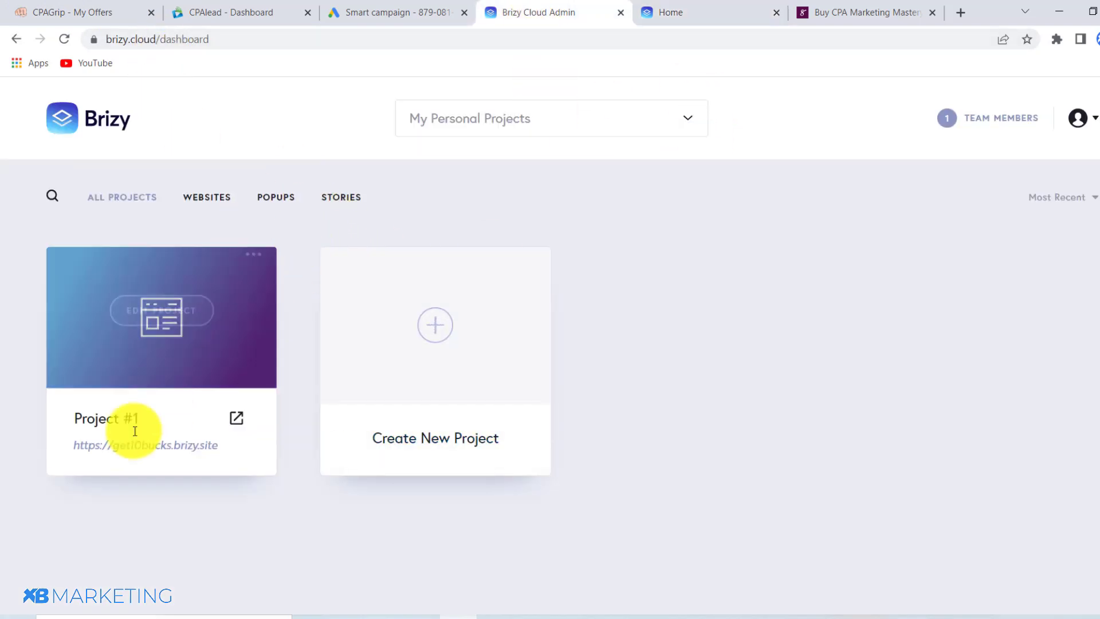
Copy the web address of the get10bucks.brizy.site landing page.
click(682, 7)
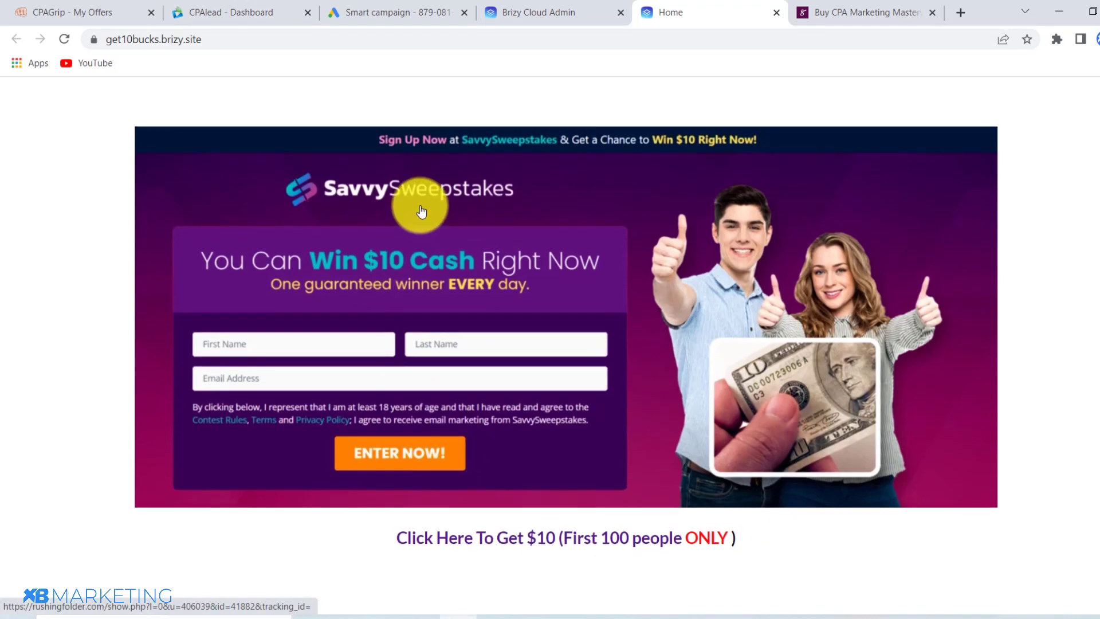
drag(241, 39, 98, 37)
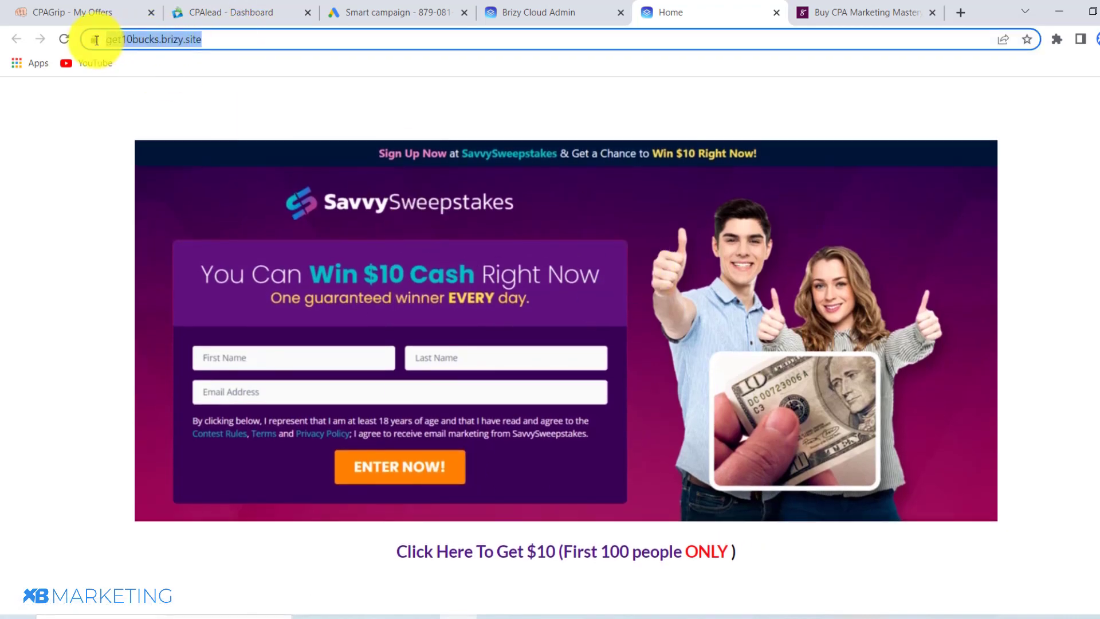
right_click(127, 39)
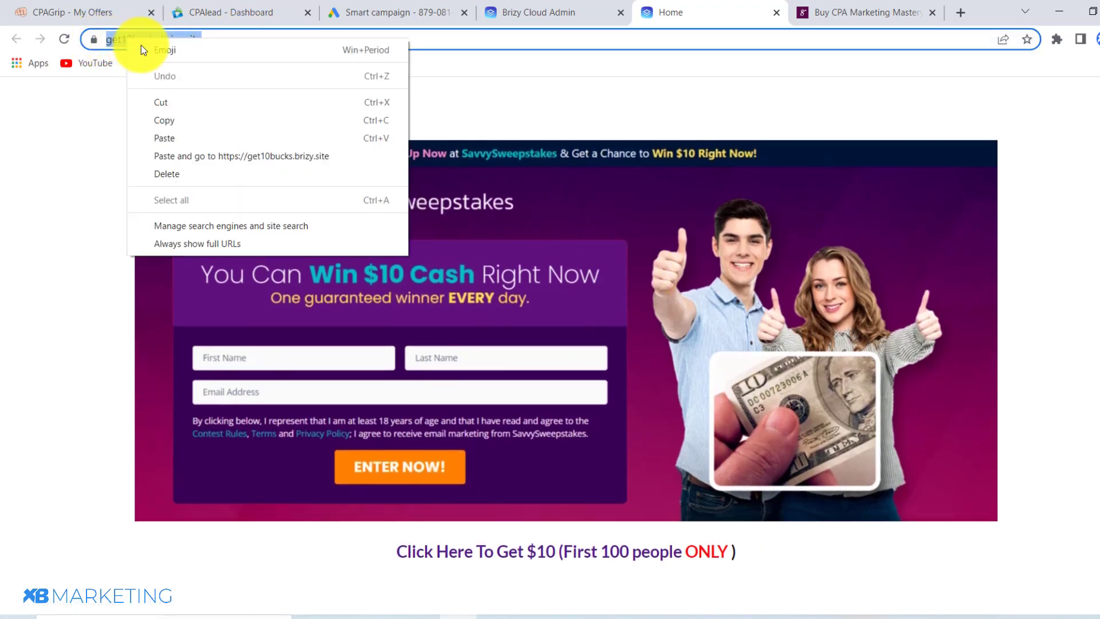
click(180, 123)
In the new Google Ads campaign, proceed with the goal "Get more website sales or sign-ups" and submit the business name "example".
click(373, 15)
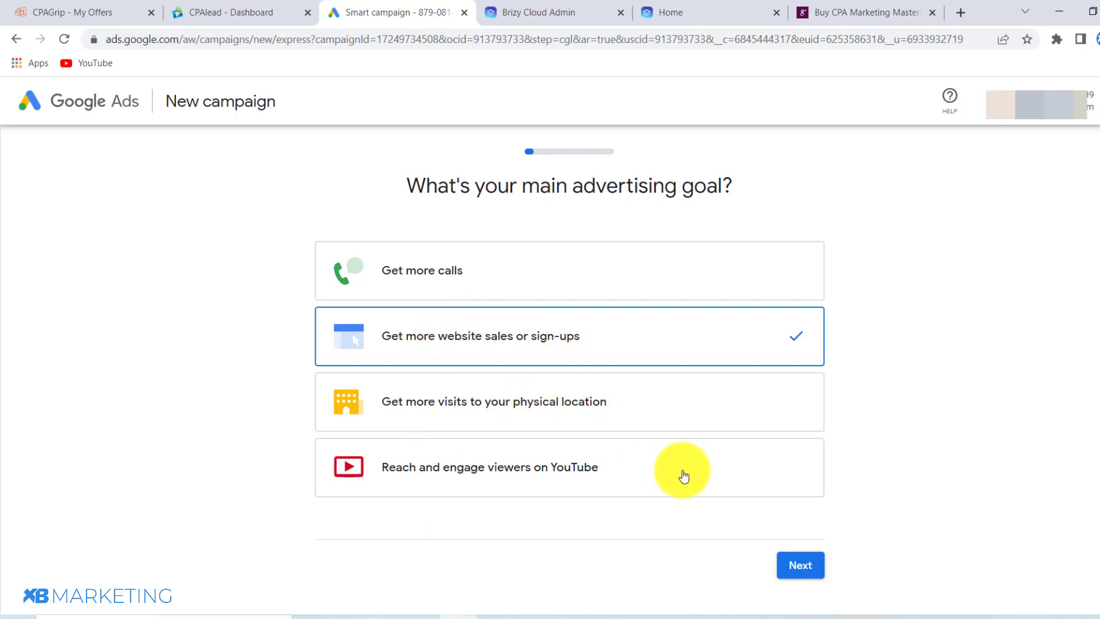
click(801, 571)
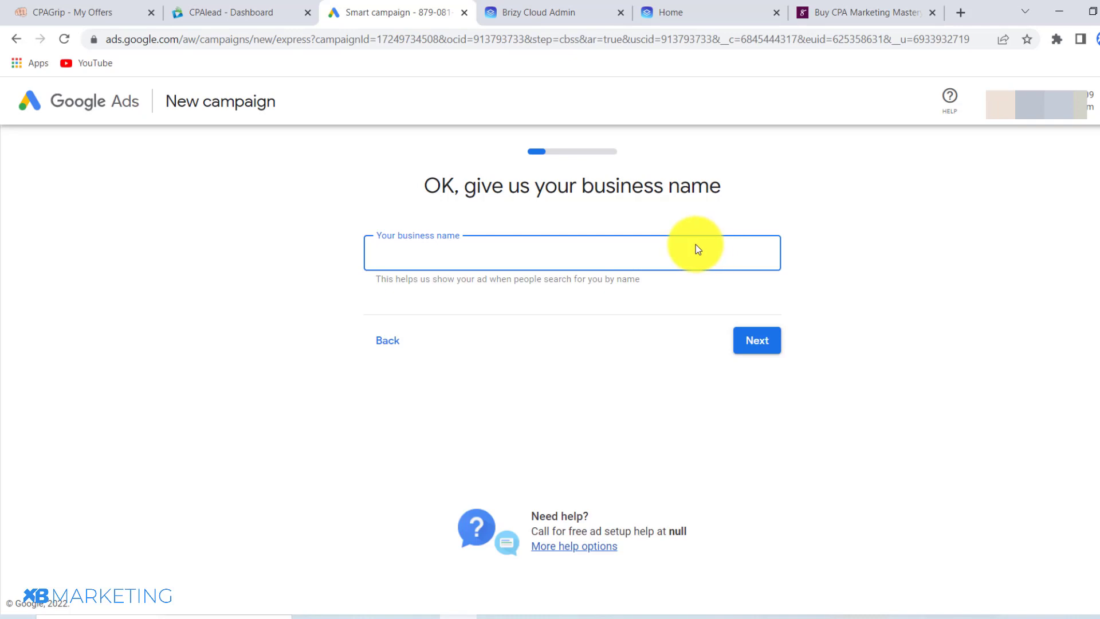
text(example)
click(759, 344)
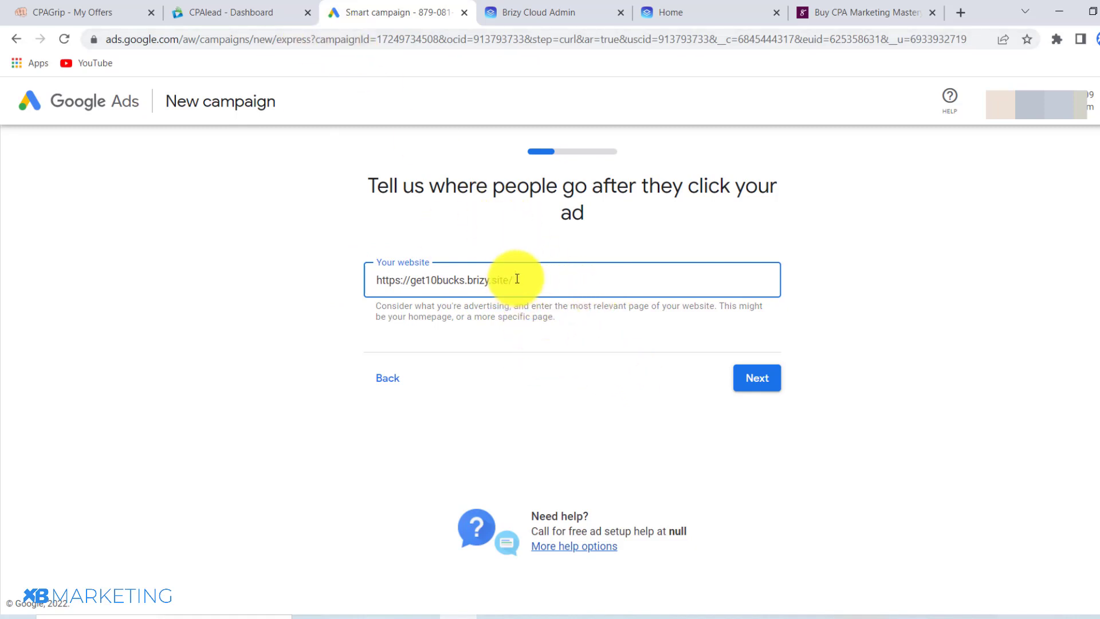
Look over the Email Submits & Surveys offer list in CPAlead and return to the Google Ads campaign.
click(200, 12)
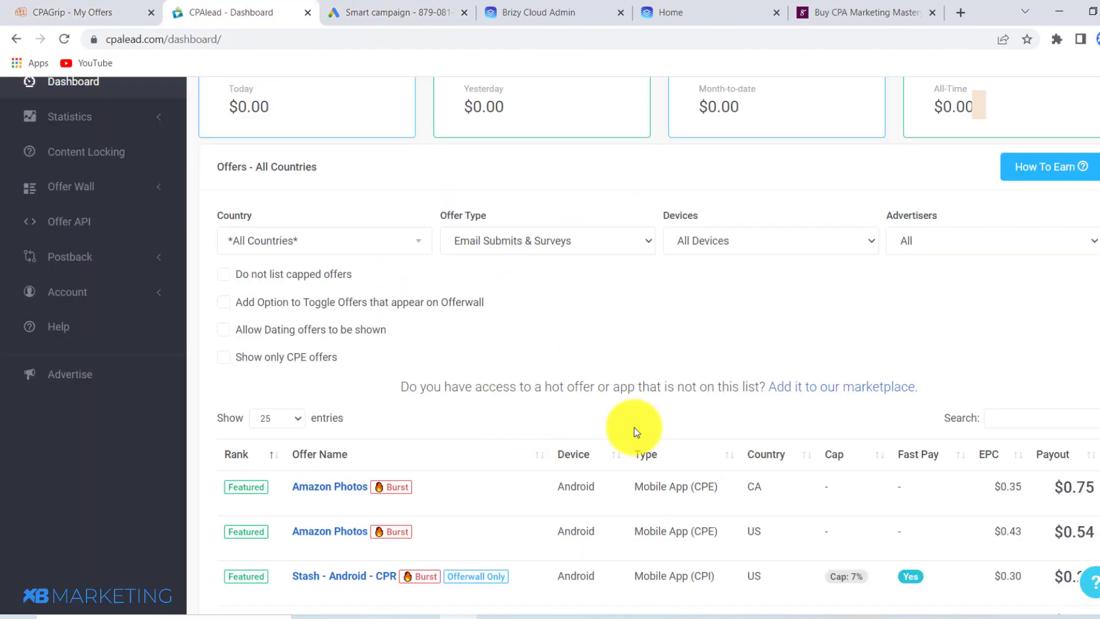
scroll(637, 432, down, 4)
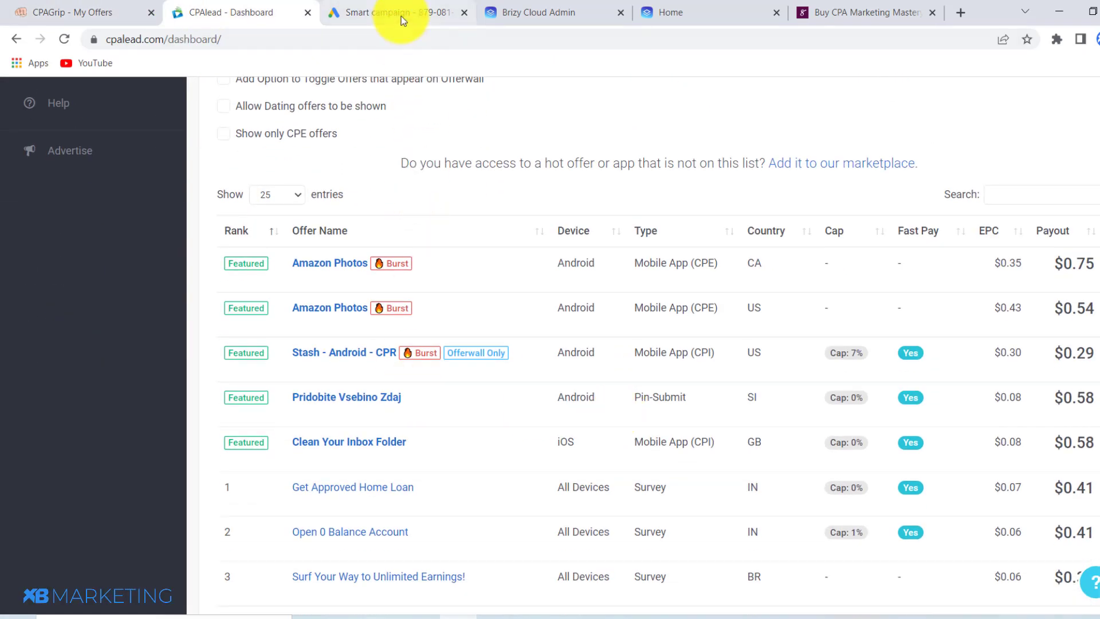
click(395, 12)
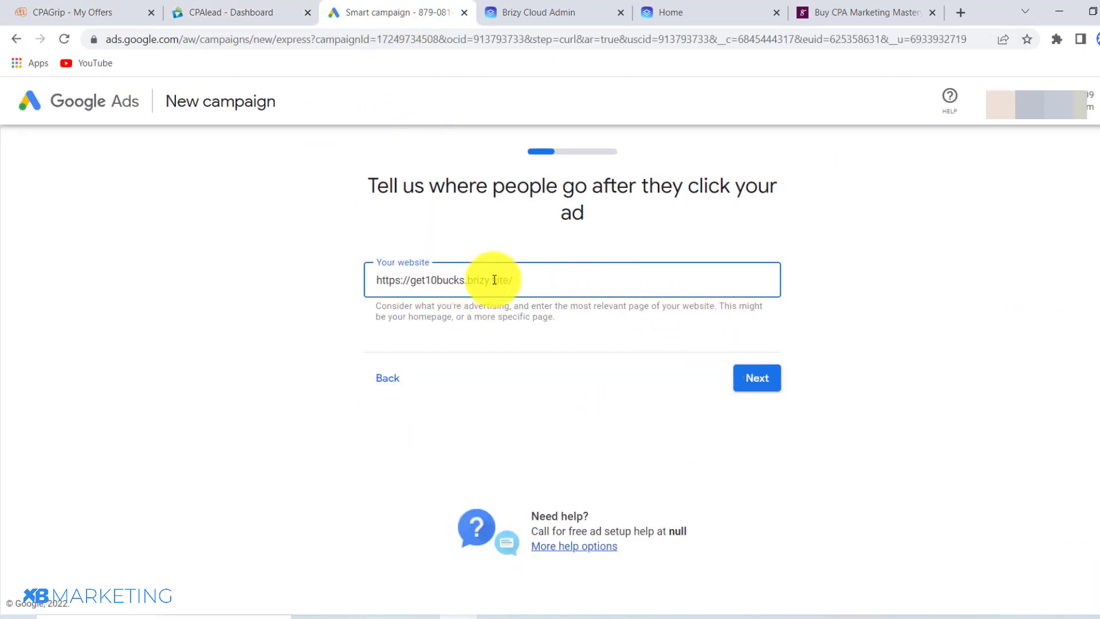
click(757, 384)
scroll(683, 346, down, 2)
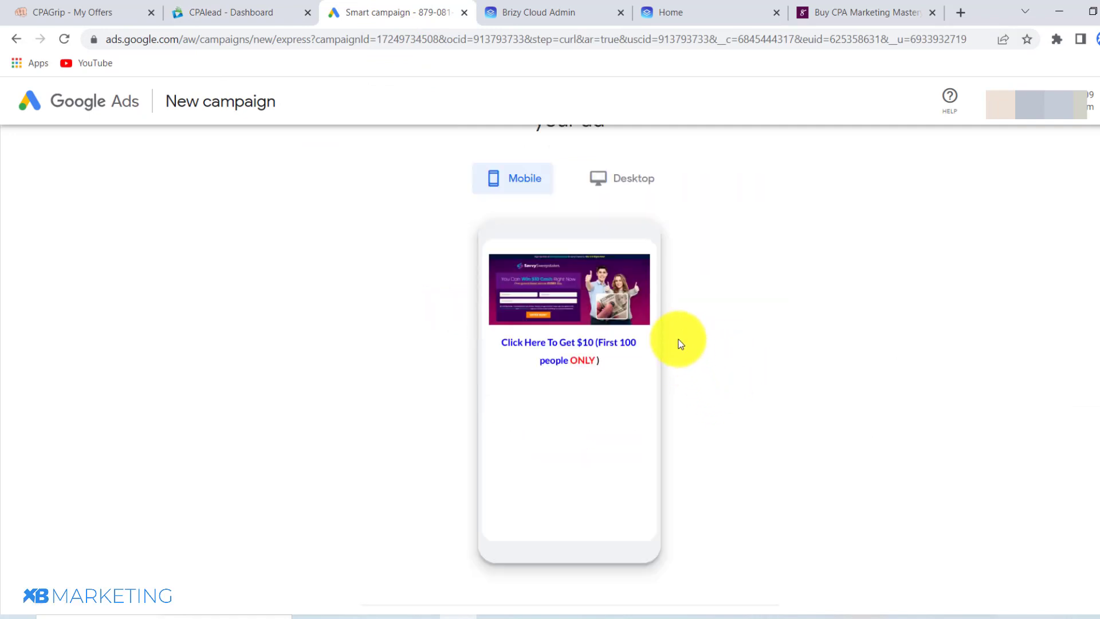
scroll(581, 311, up, 2)
click(616, 270)
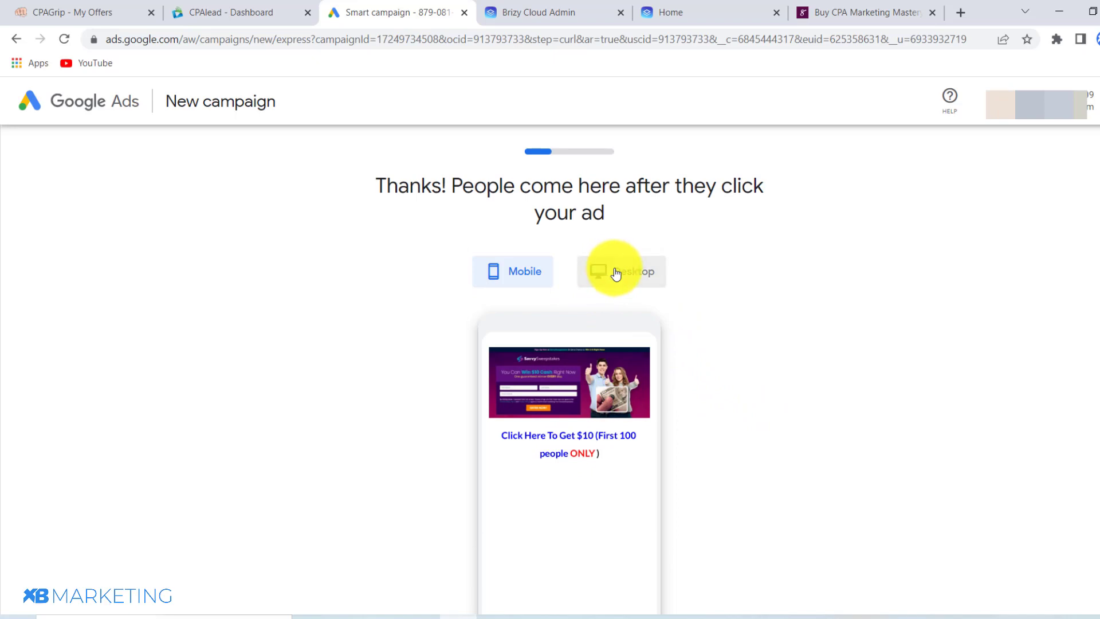
scroll(566, 277, down, 2)
scroll(566, 278, up, 2)
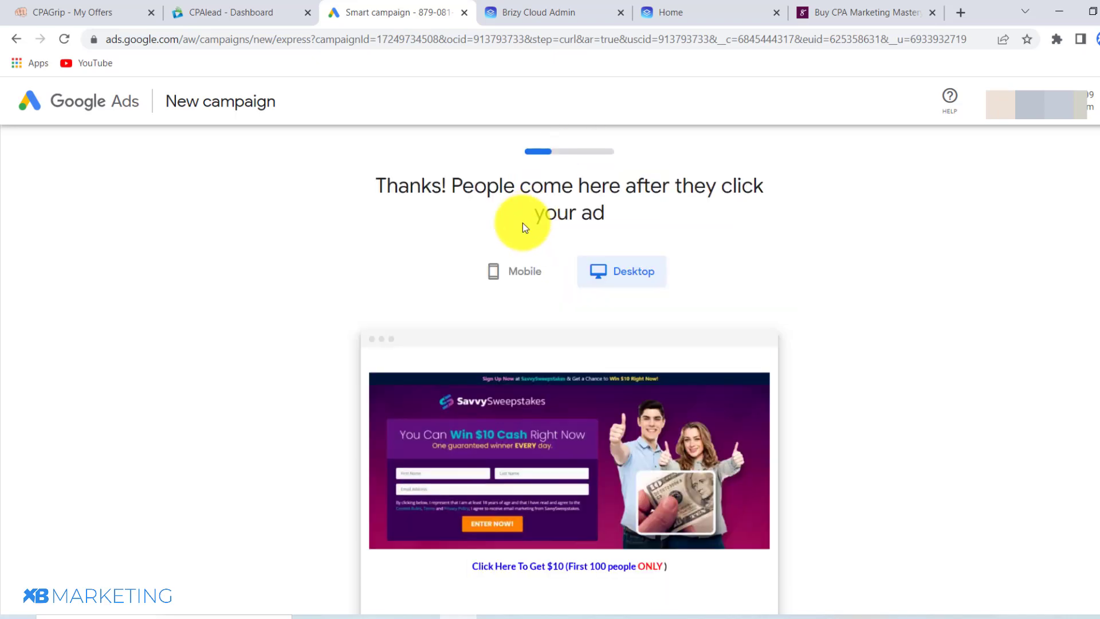
click(525, 279)
scroll(549, 318, down, 4)
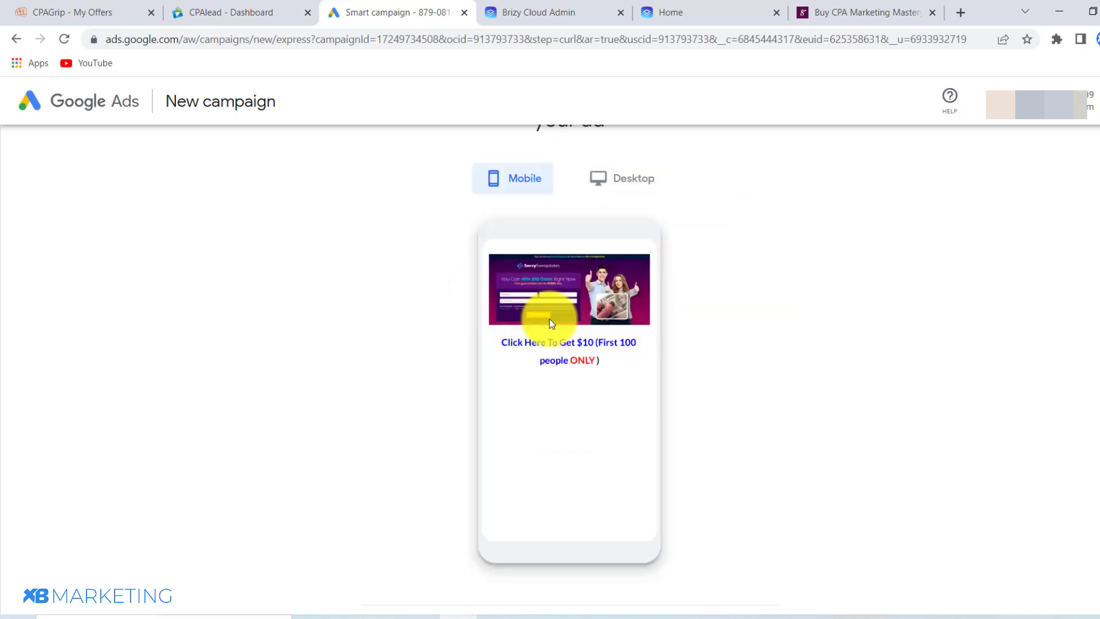
scroll(766, 425, up, 2)
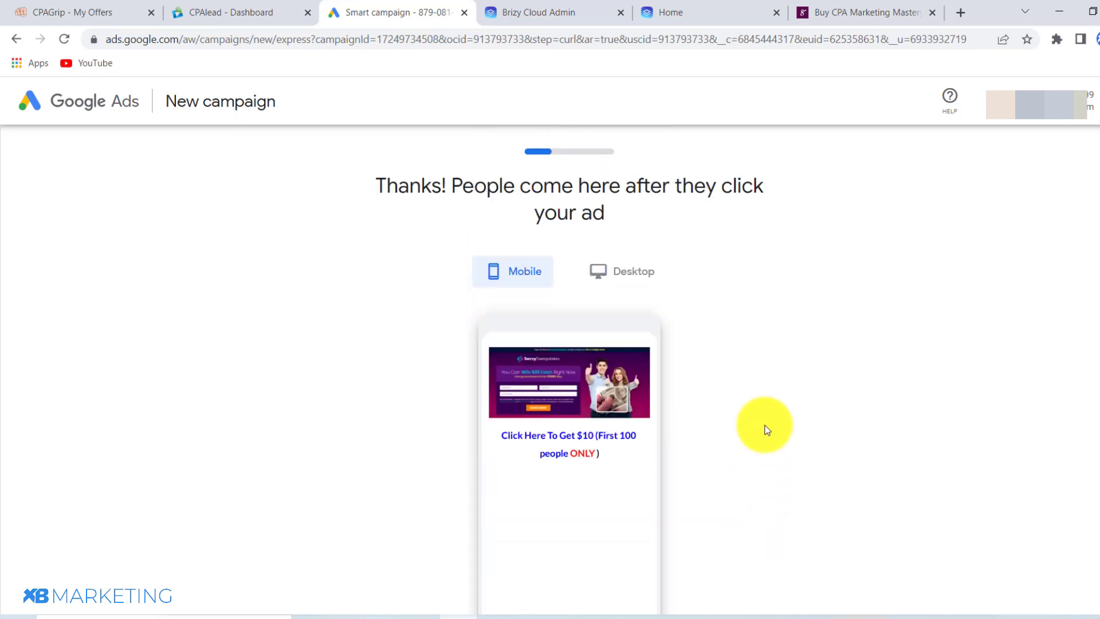
scroll(762, 439, down, 4)
click(766, 471)
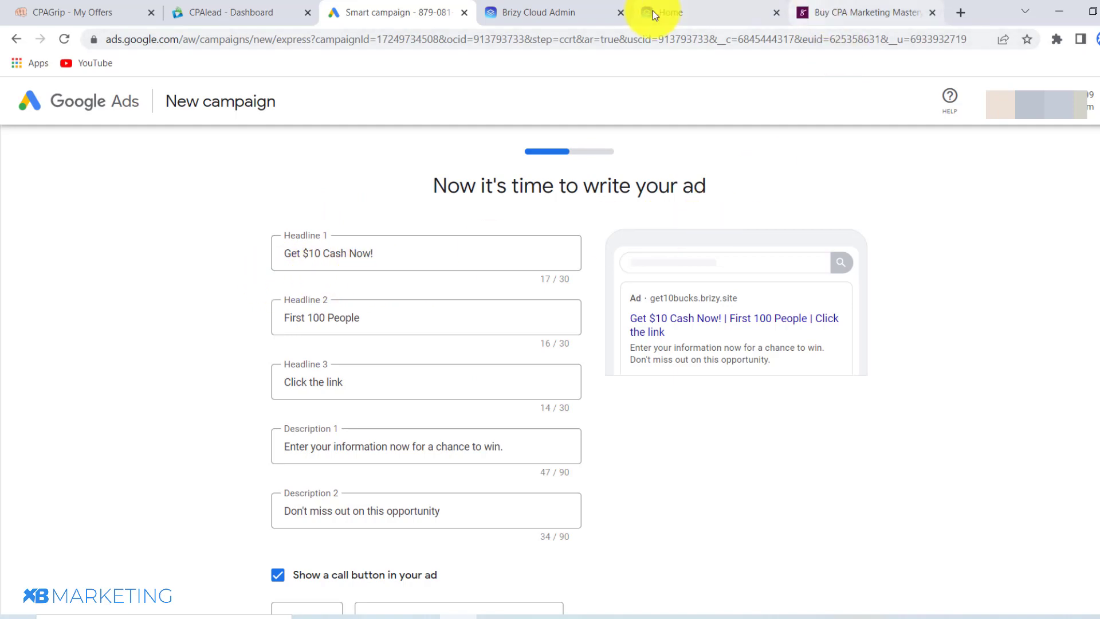
Compare the ad text with the get10bucks.brizy.site landing page, and submit the ad with its call button turned off.
click(710, 8)
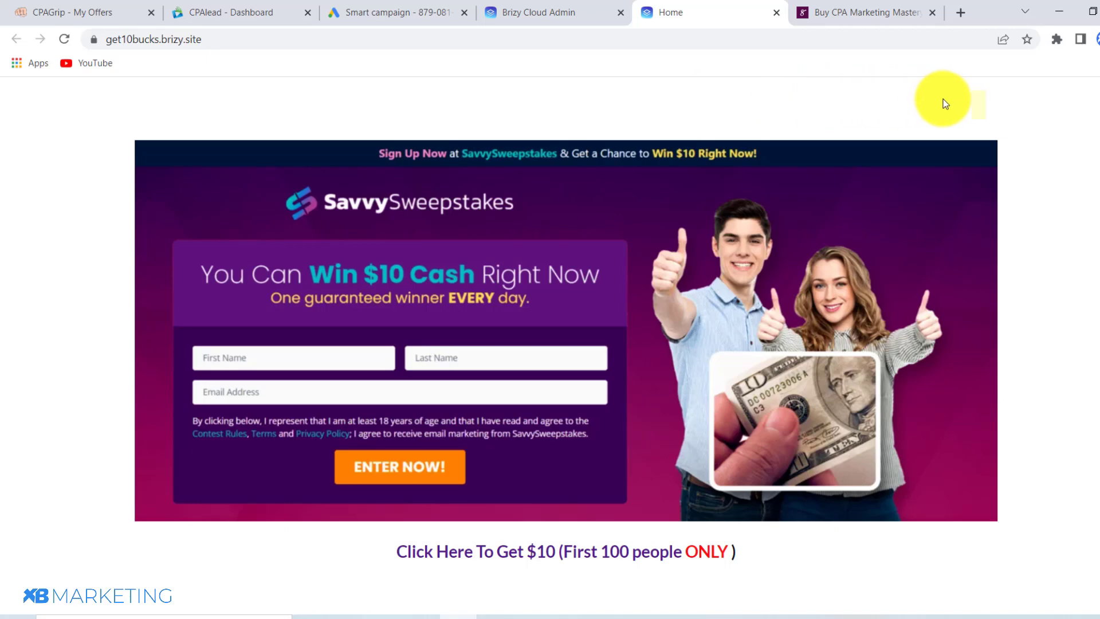
click(377, 7)
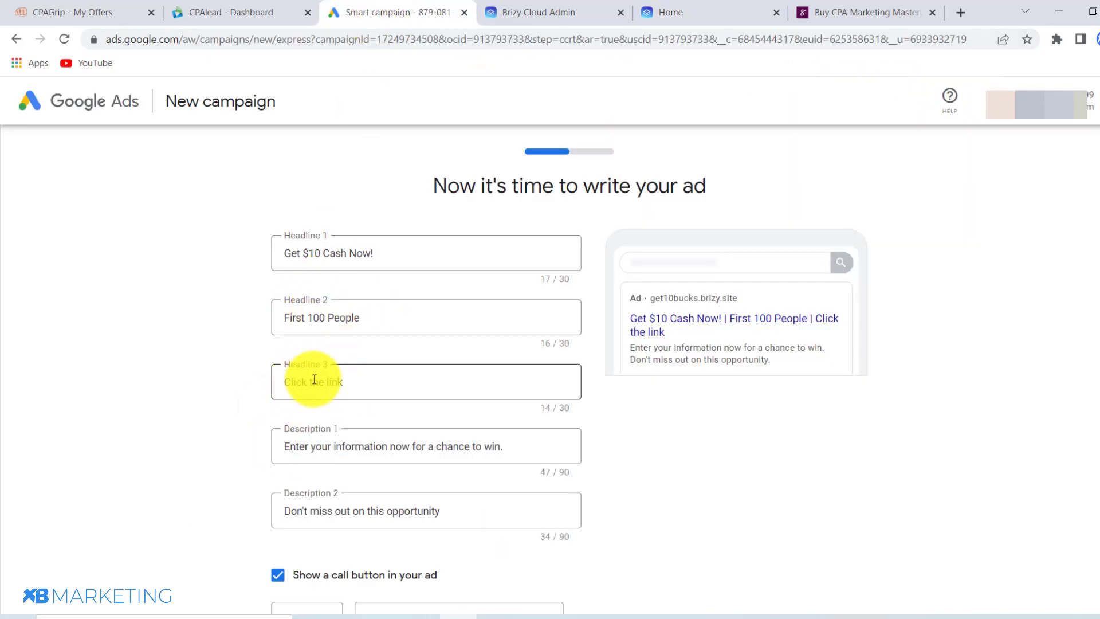
scroll(312, 424, down, 3)
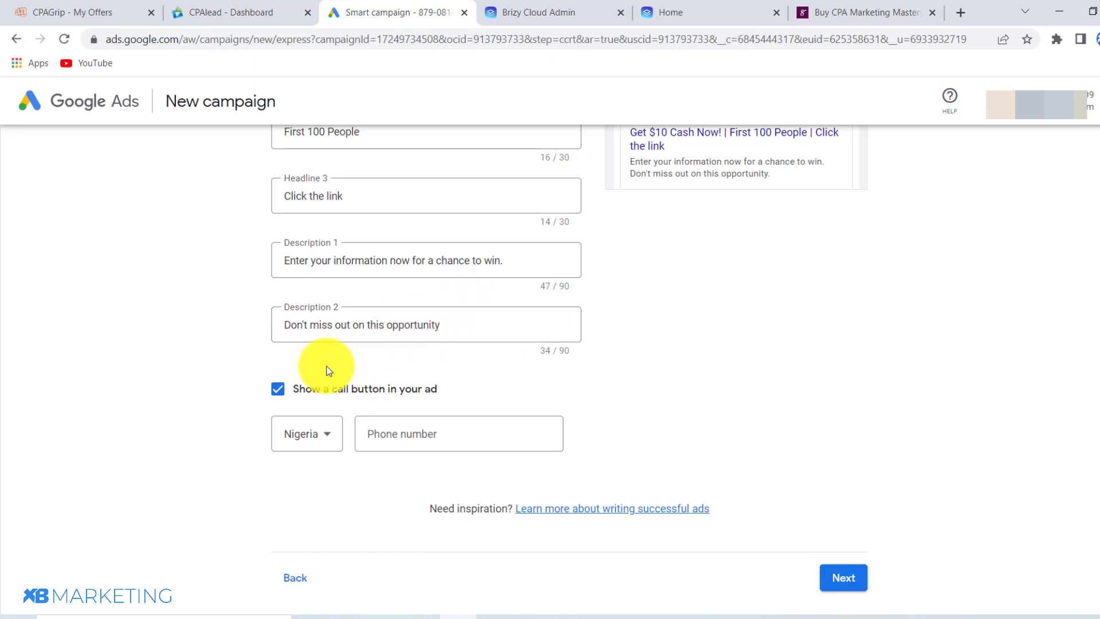
click(279, 390)
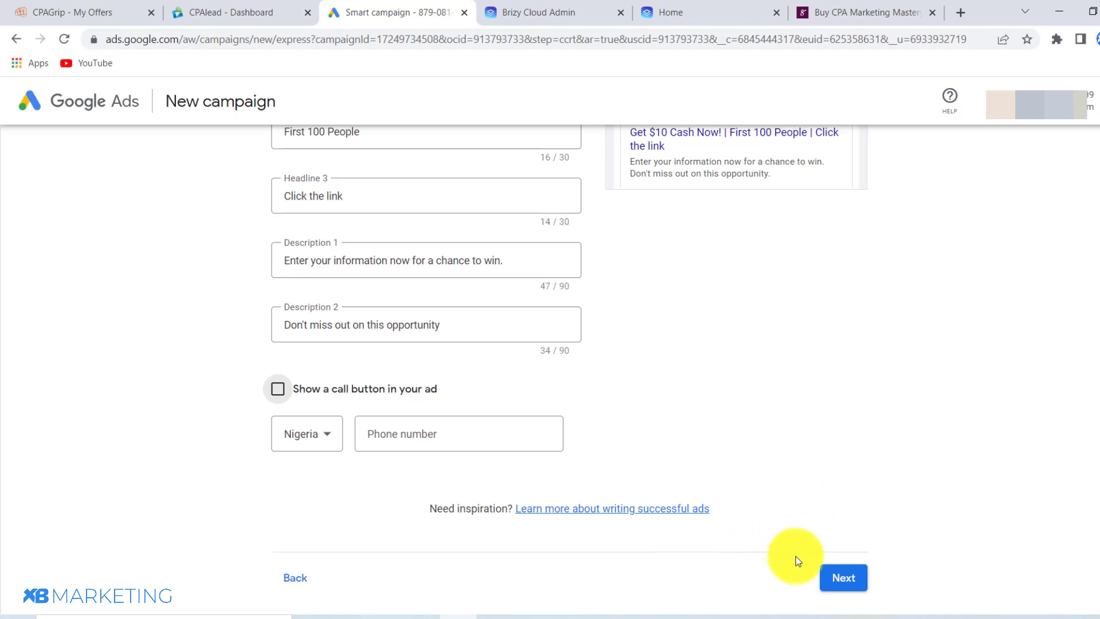
click(844, 578)
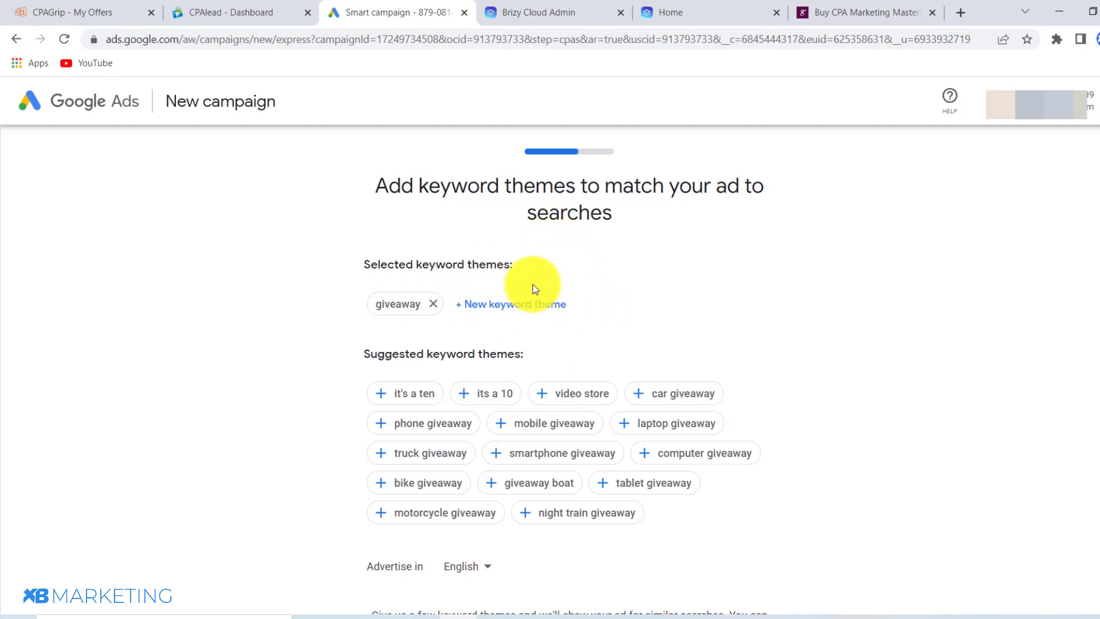
Review the suggested keyword themes and proceed with the theme "giveaway" advertised in English.
scroll(534, 287, down, 2)
scroll(592, 276, up, 2)
scroll(592, 276, down, 2)
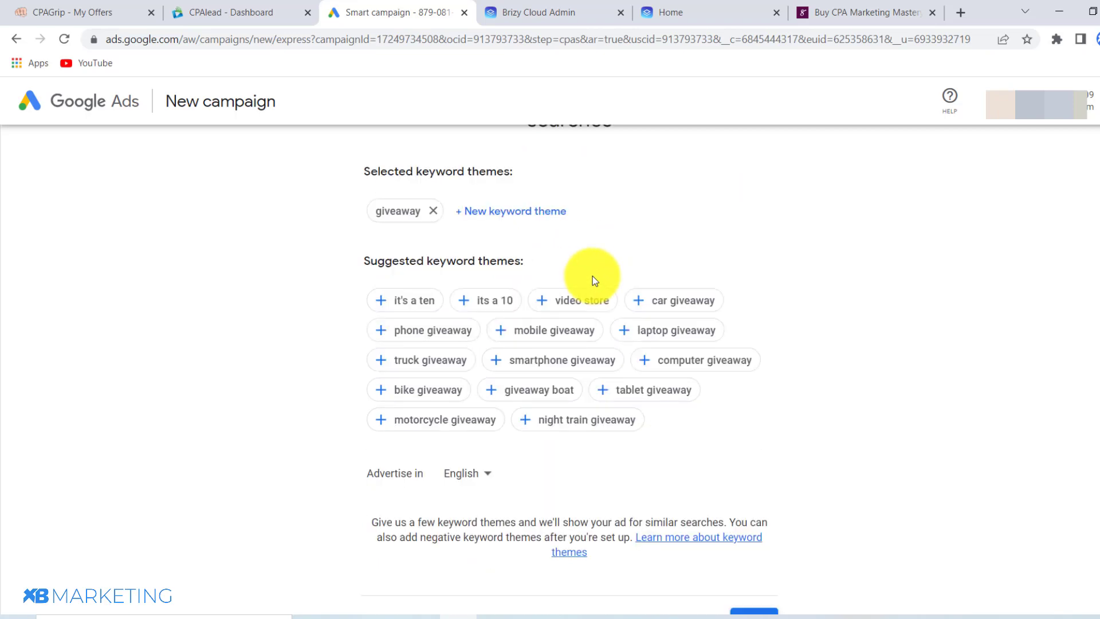
scroll(401, 229, down, 2)
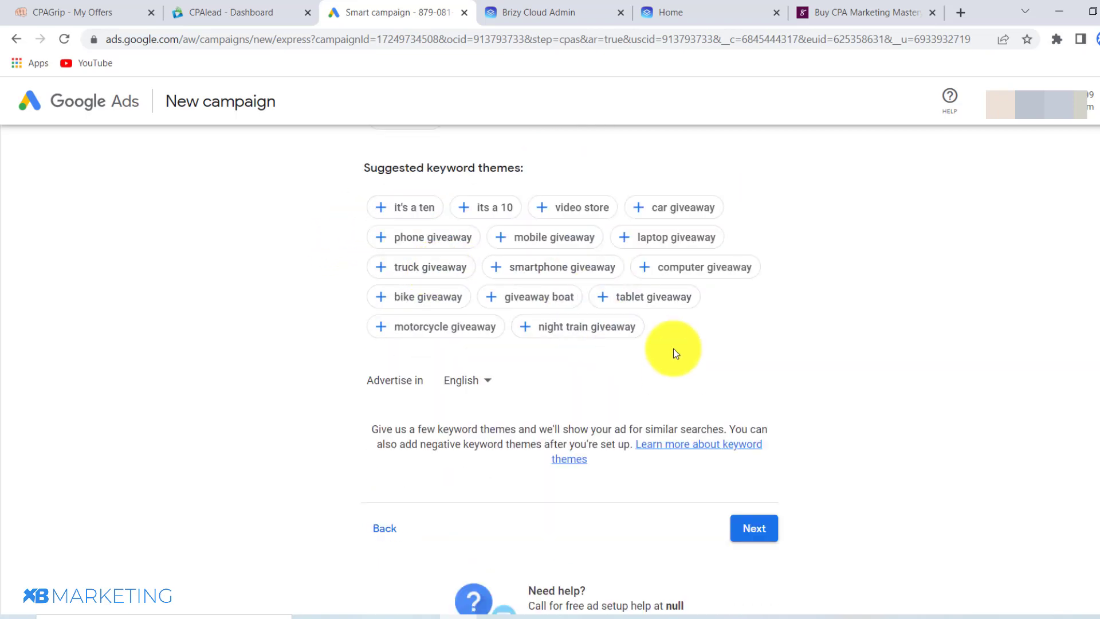
click(755, 528)
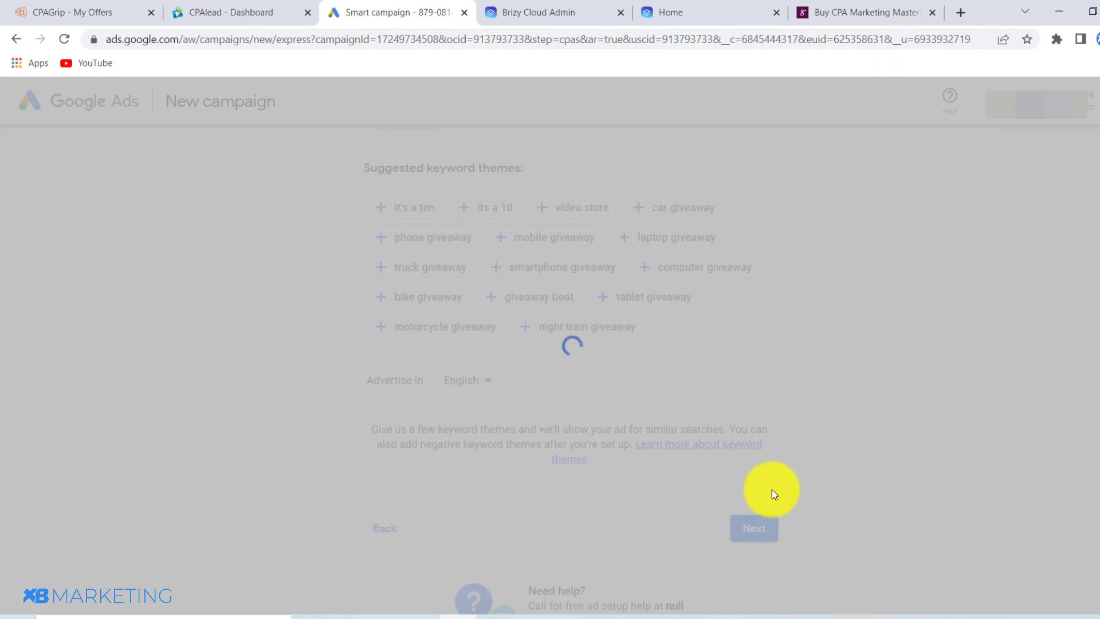
Inspect the targeting map and proceed with United States as the region where the ad is shown.
scroll(695, 344, down, 3)
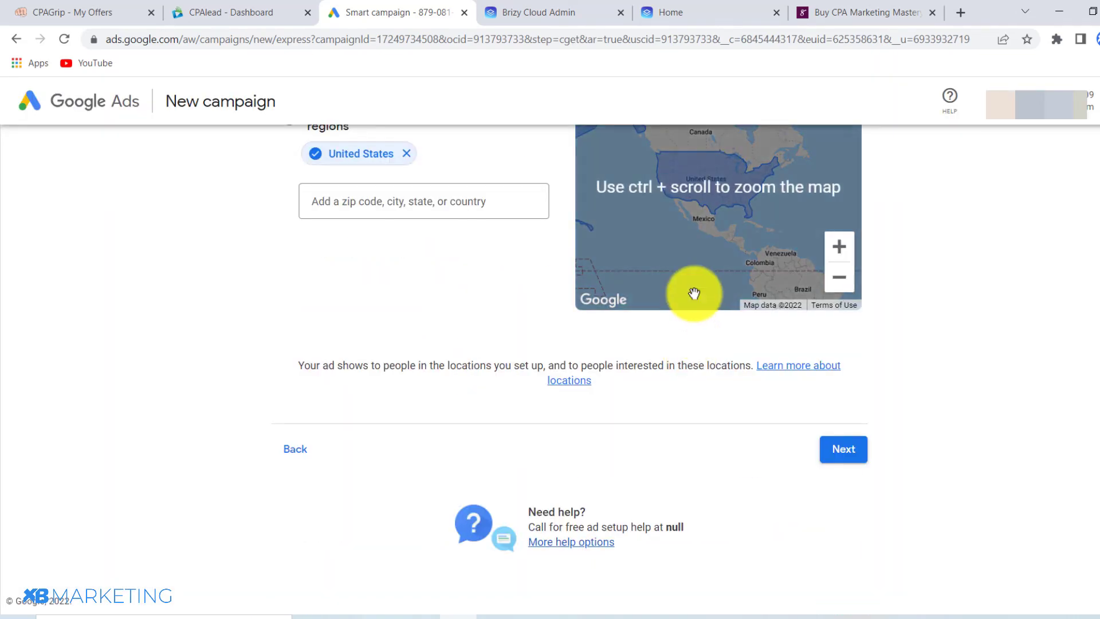
scroll(630, 246, up, 3)
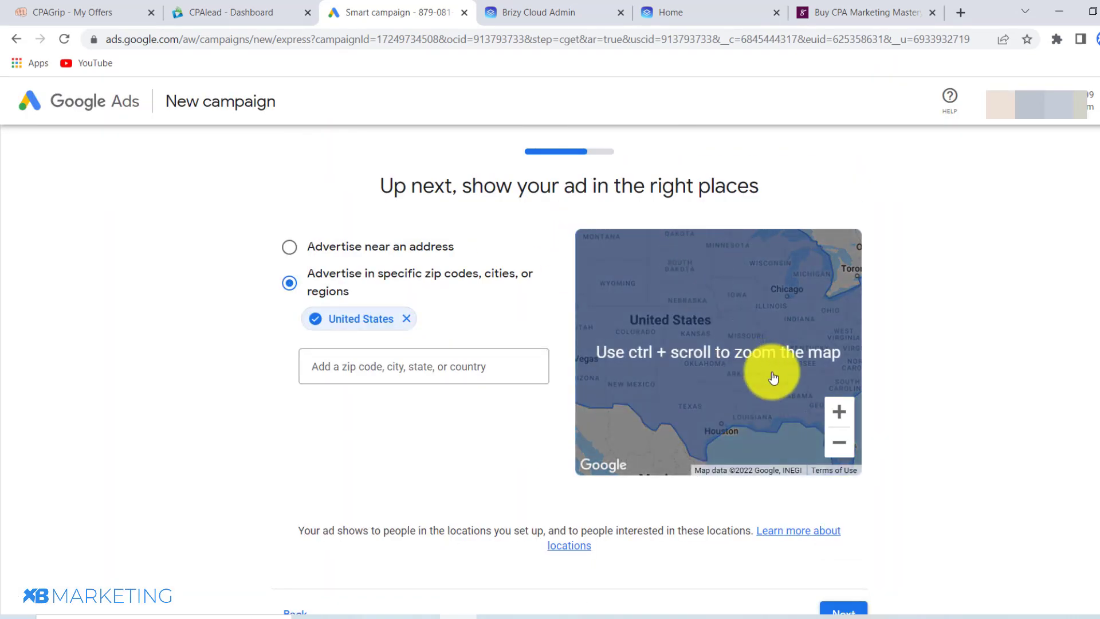
click(835, 411)
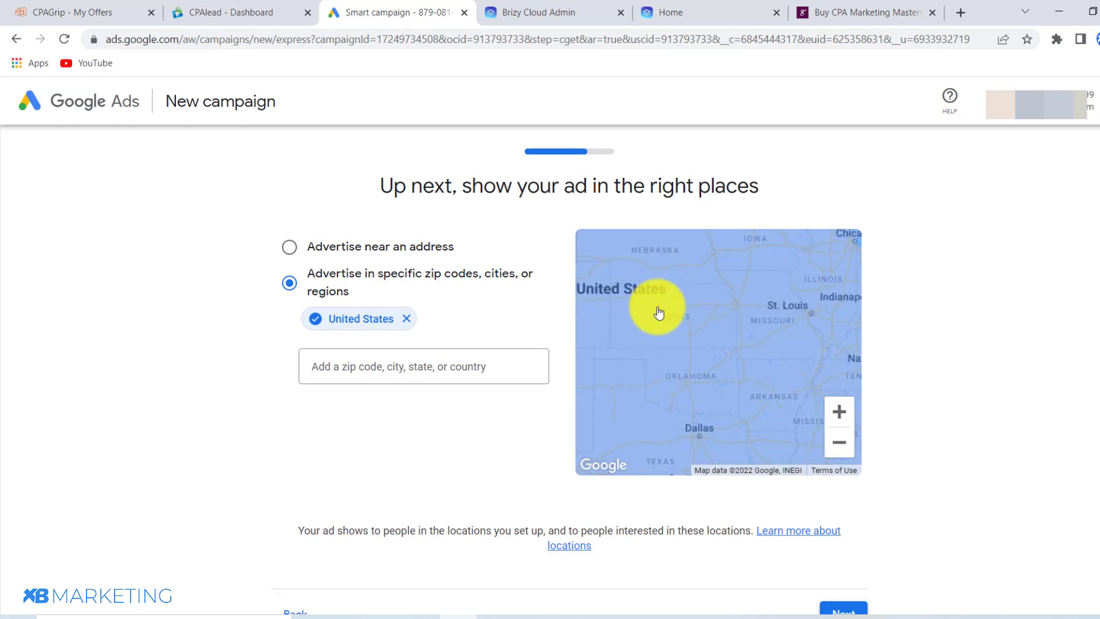
drag(655, 307, 727, 351)
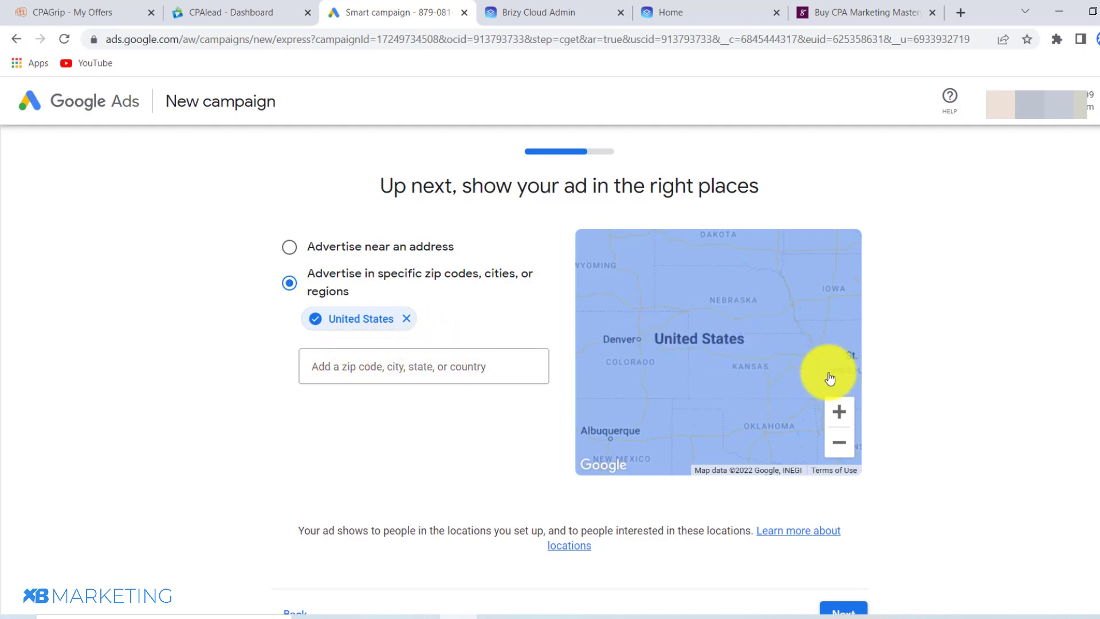
scroll(779, 369, down, 2)
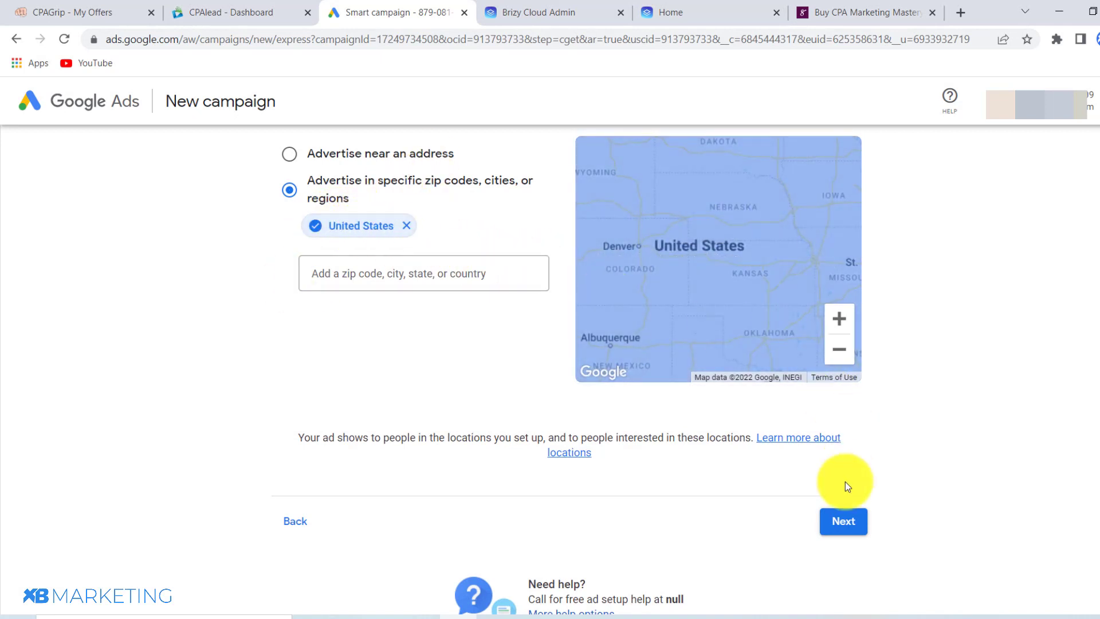
click(855, 522)
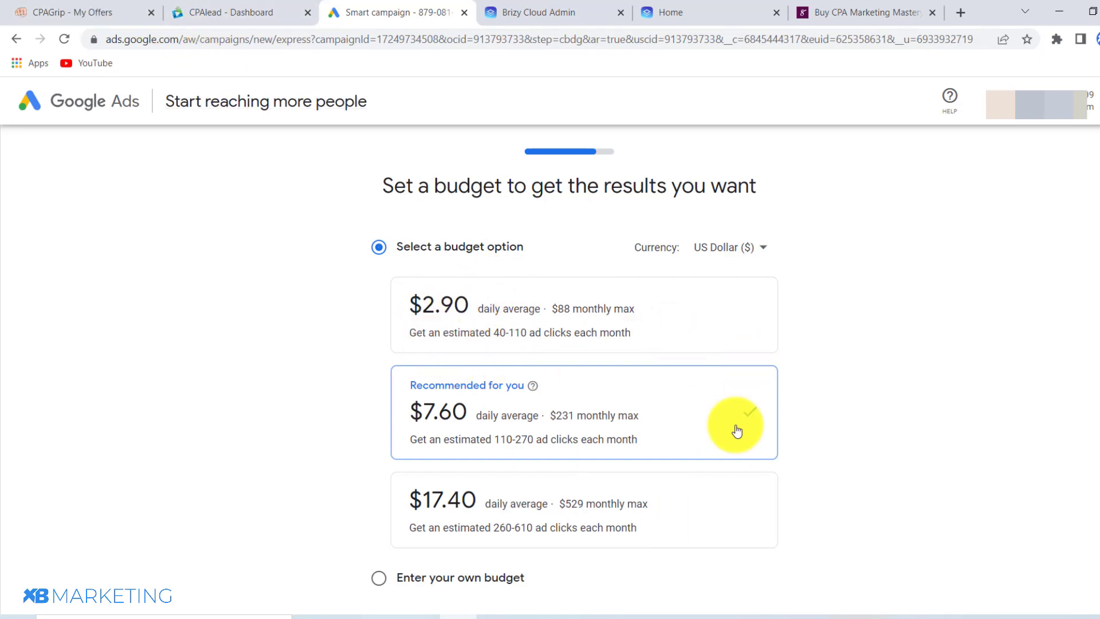
Check the payout and details of the "Get $10 Cash Now!" offer in CPAGrip and return to the Google Ads budget page.
click(104, 5)
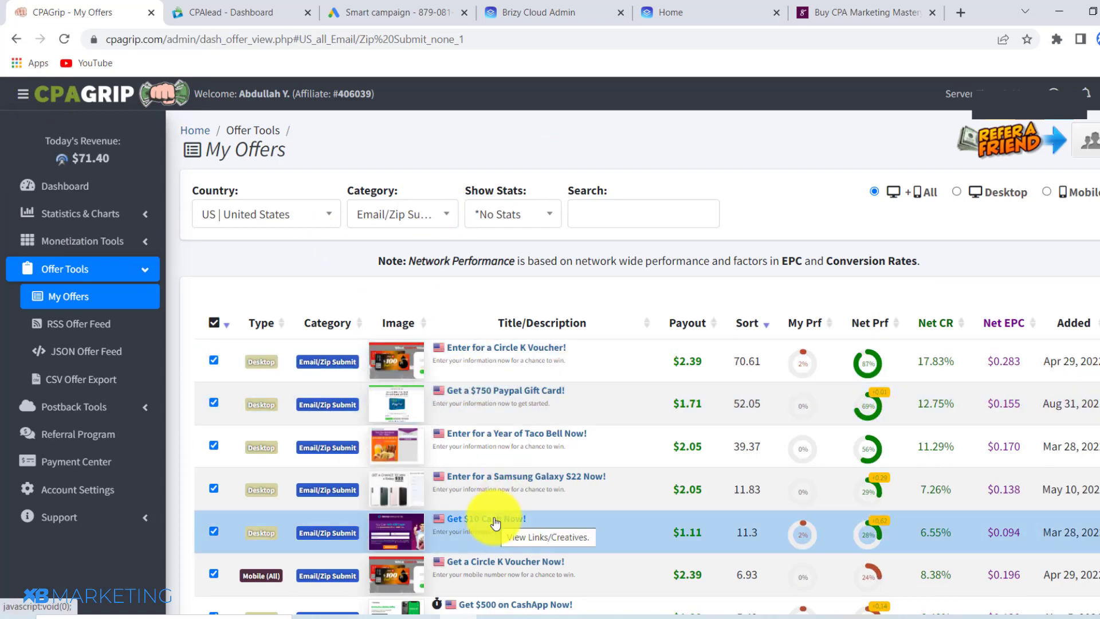
click(496, 521)
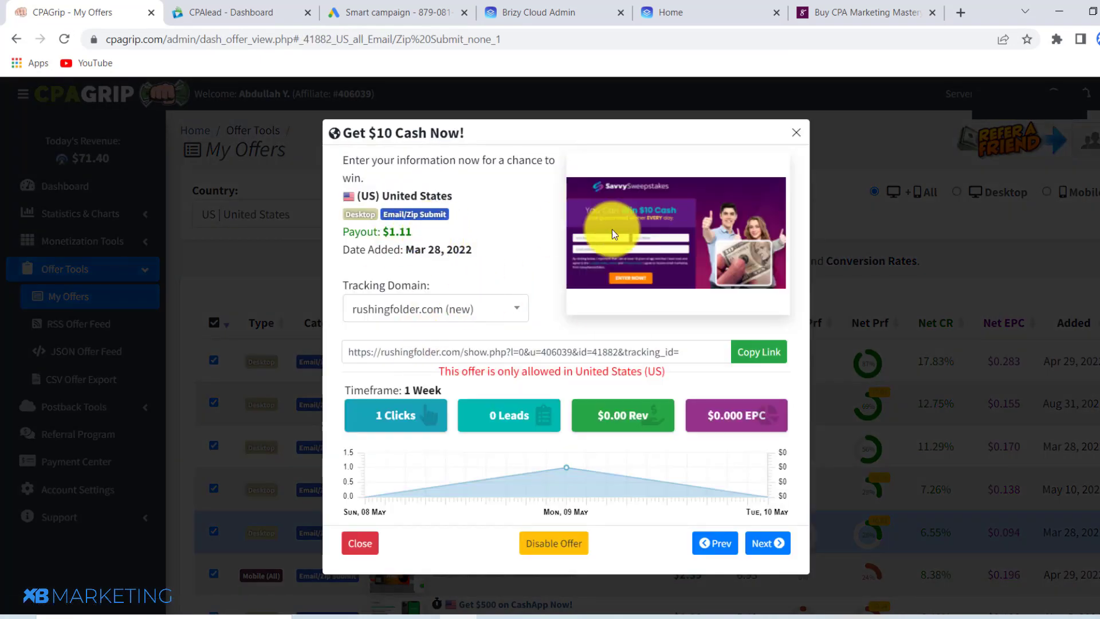
click(795, 134)
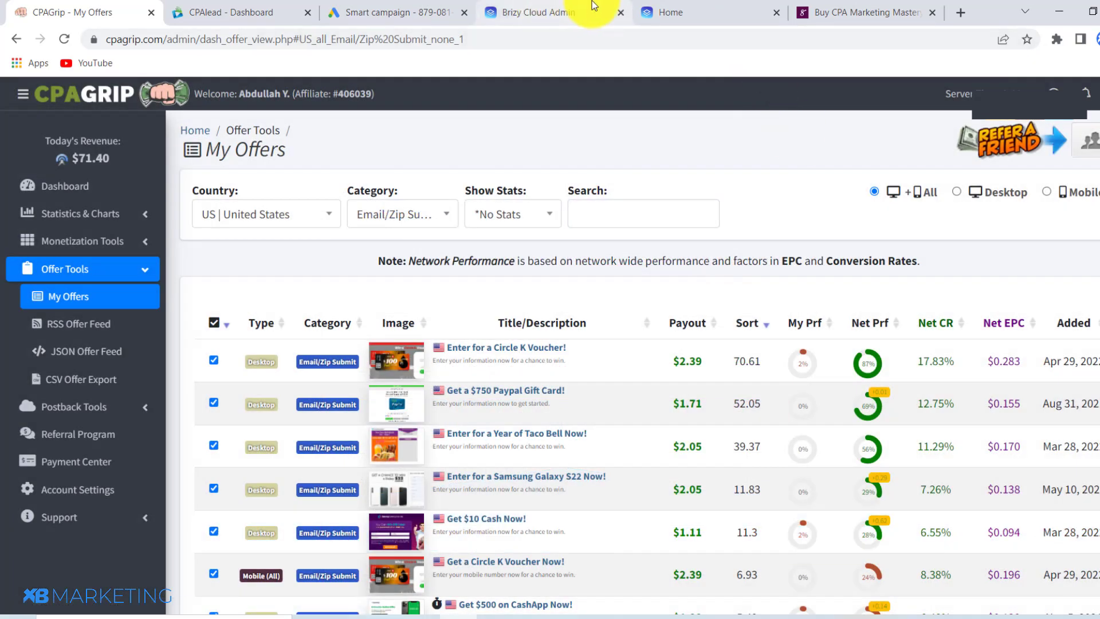
click(392, 10)
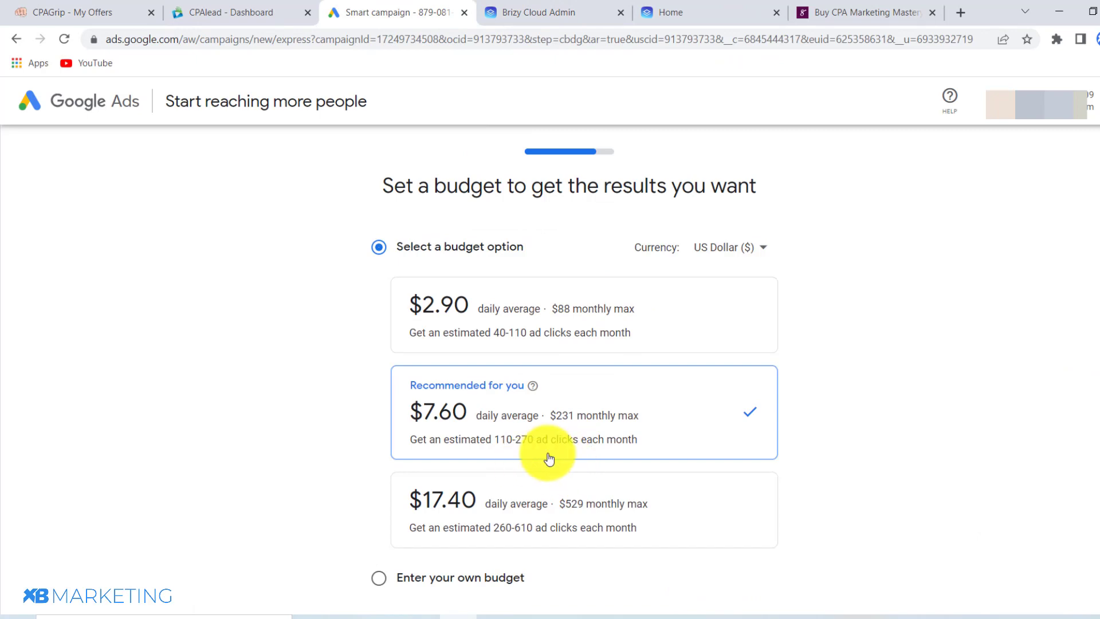
Calculate 1.11 × 100 in Calculator to estimate the offer's earnings, and return to the budget options.
click(202, 617)
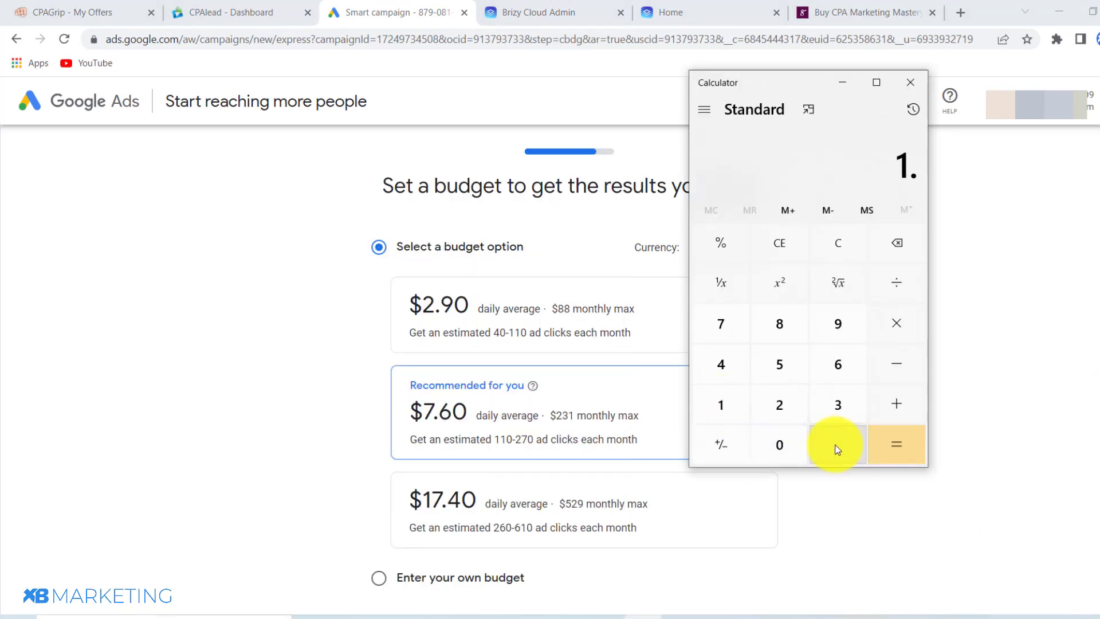
click(719, 406)
click(719, 406)
click(901, 316)
click(736, 408)
click(789, 443)
click(790, 443)
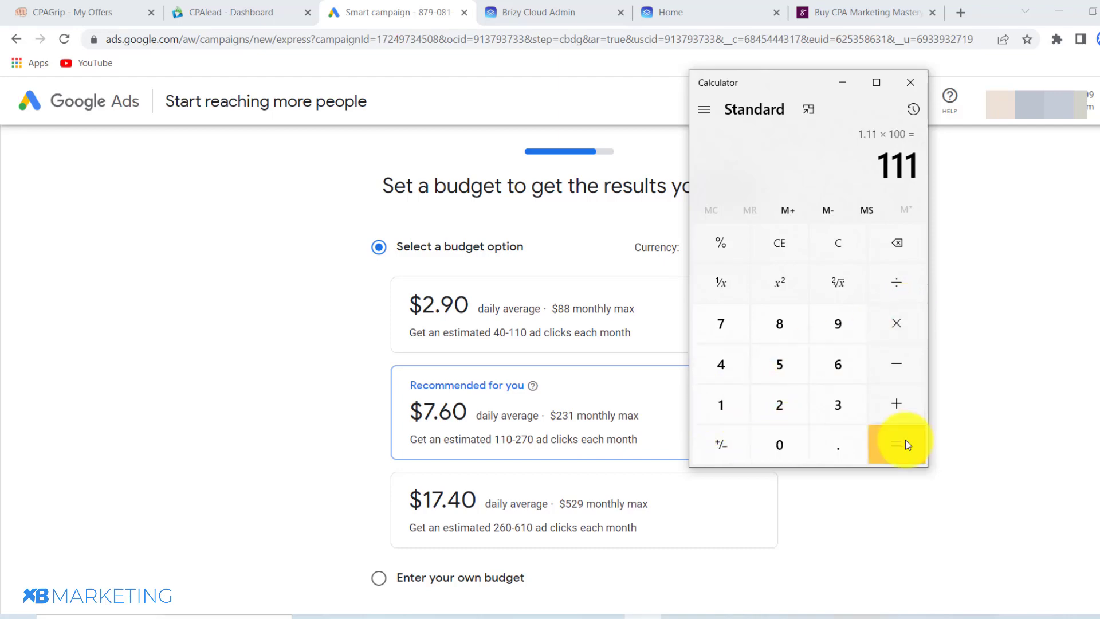
click(1043, 361)
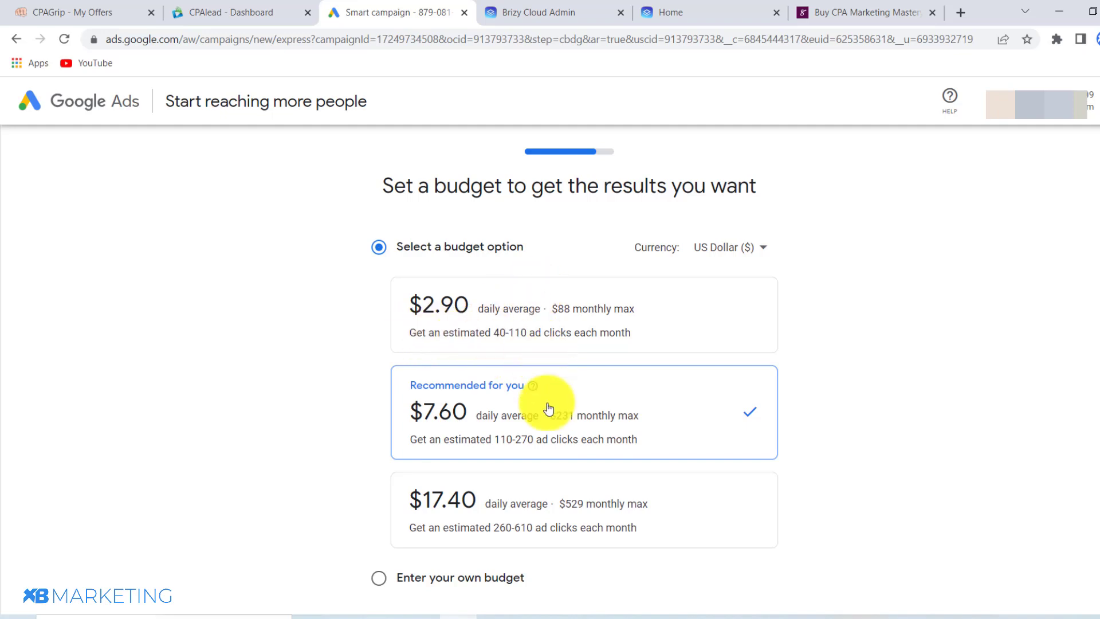
Select the $2.90 daily average budget option and calculate 50 × 1.11 in Calculator.
click(432, 319)
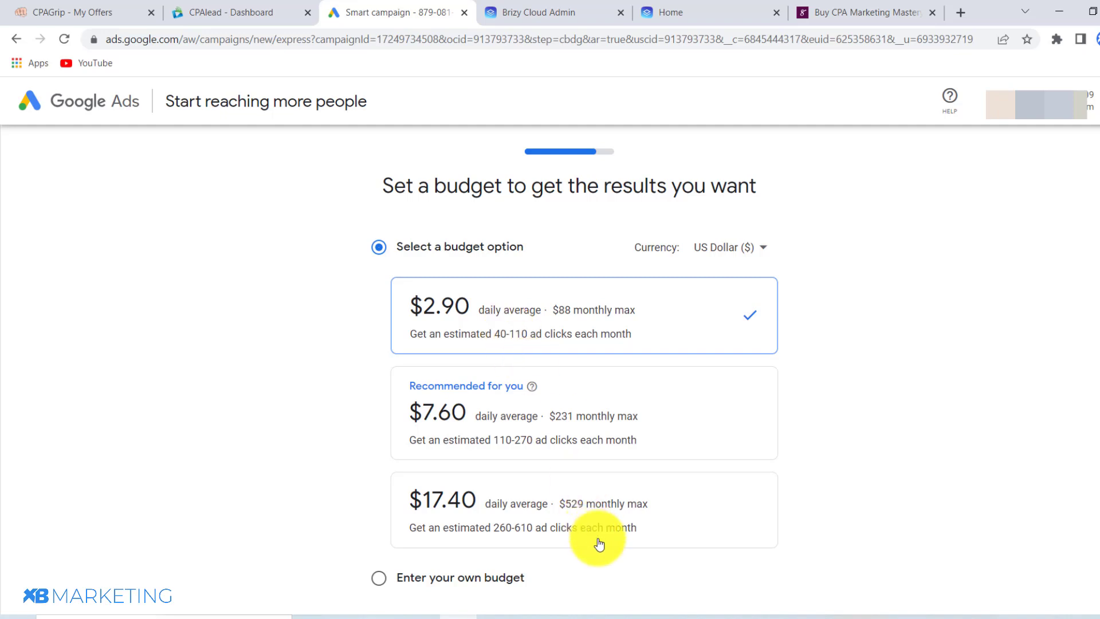
click(646, 614)
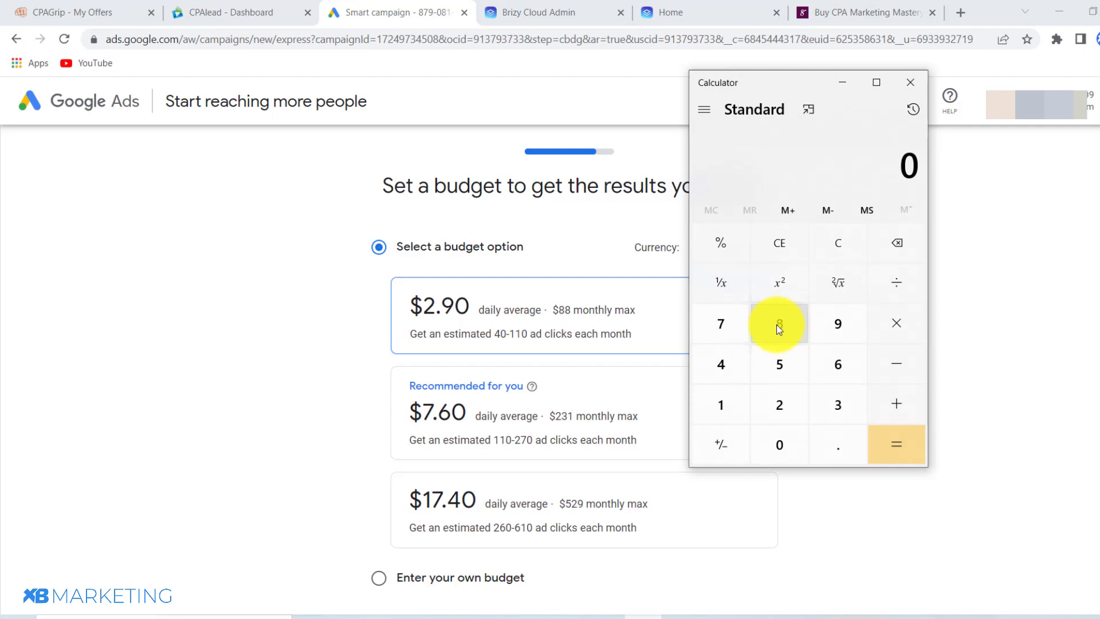
click(797, 363)
click(793, 452)
click(897, 321)
click(730, 404)
click(834, 442)
double_click(720, 405)
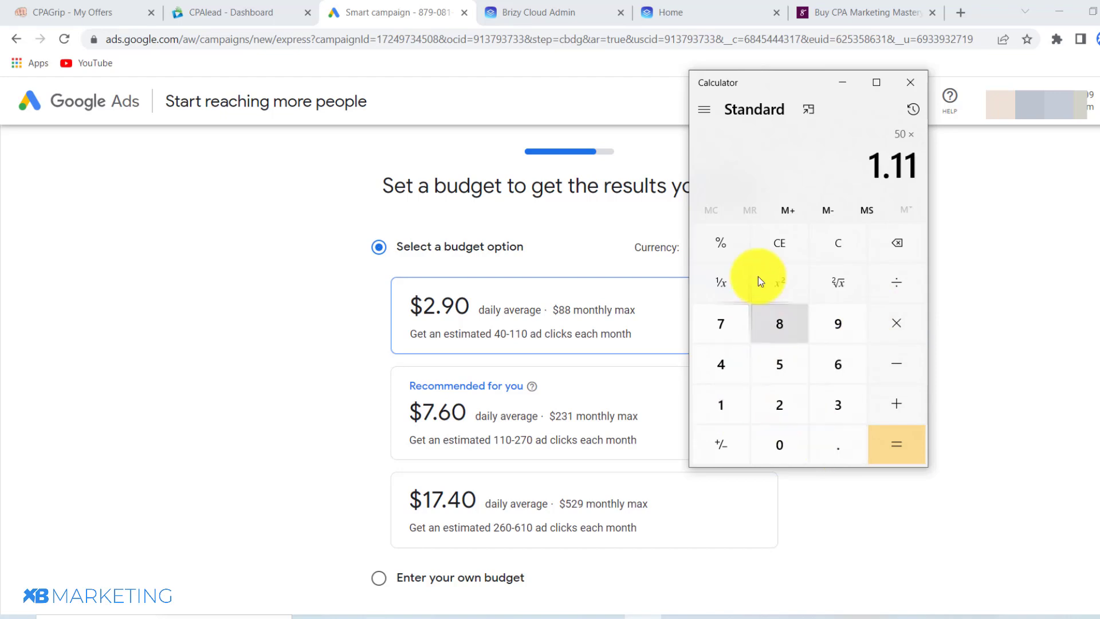
click(892, 438)
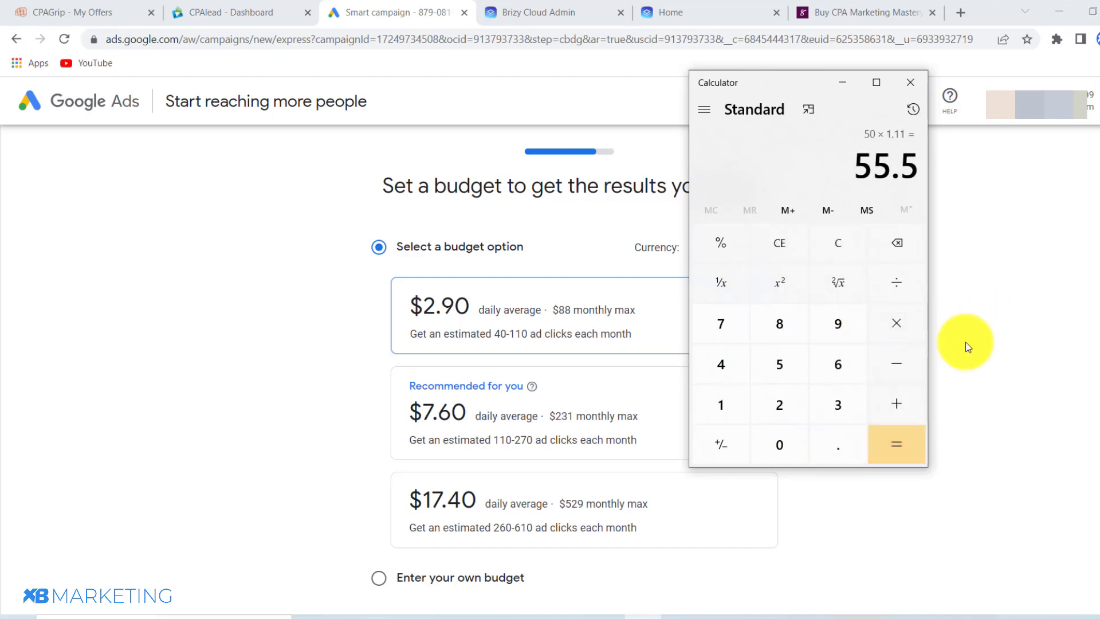
Subtract the 2.90 daily budget from the estimated earnings in Calculator to work out the profit.
click(893, 366)
click(786, 406)
click(834, 442)
click(838, 324)
click(796, 439)
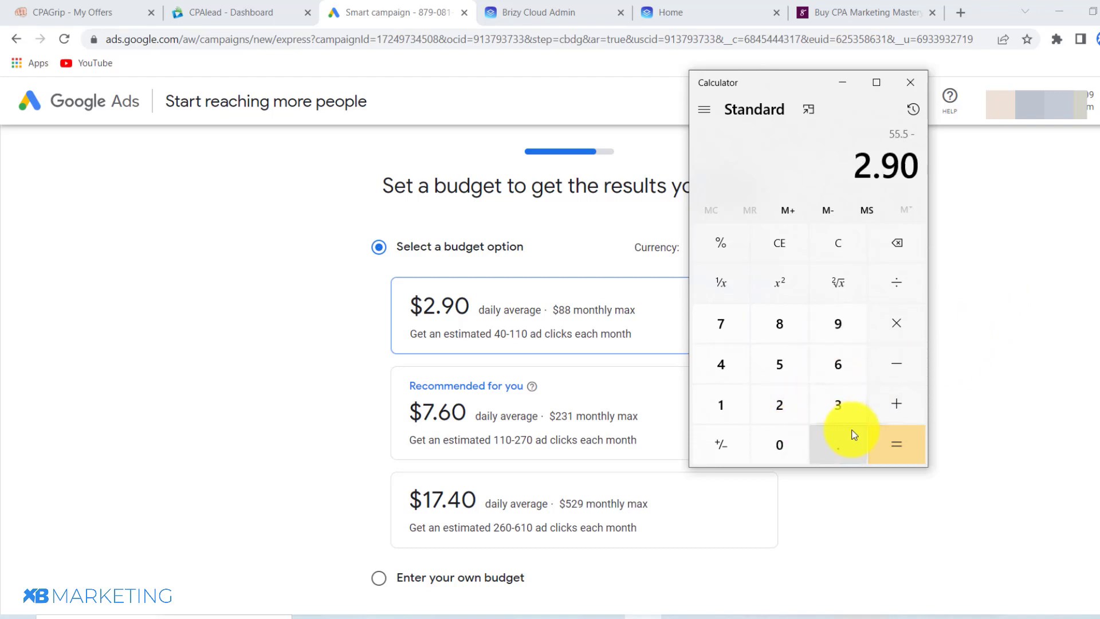
click(892, 440)
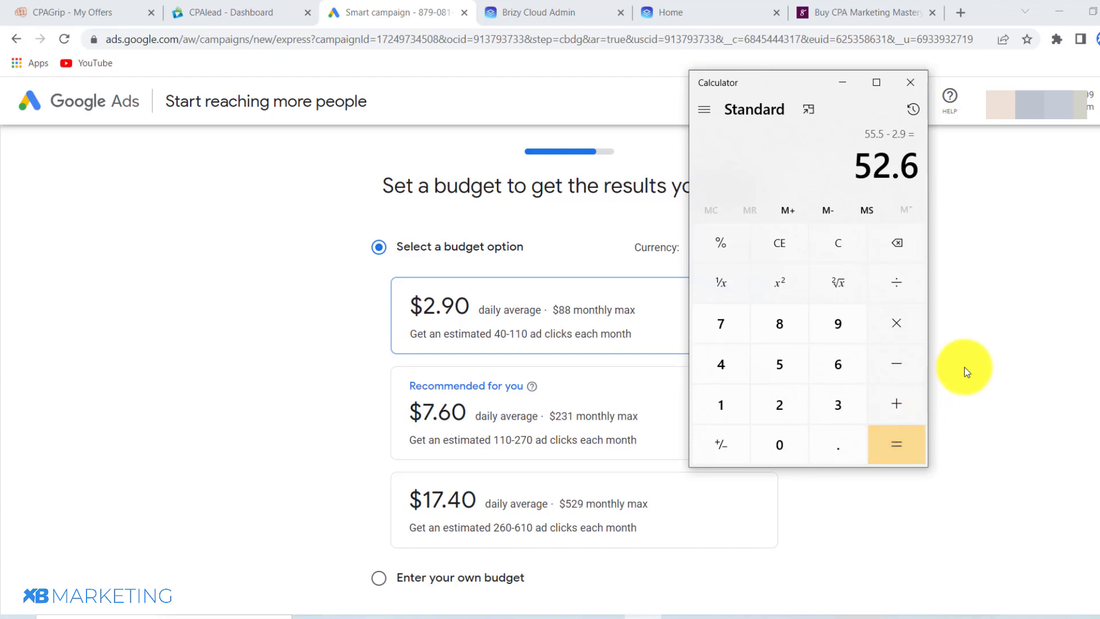
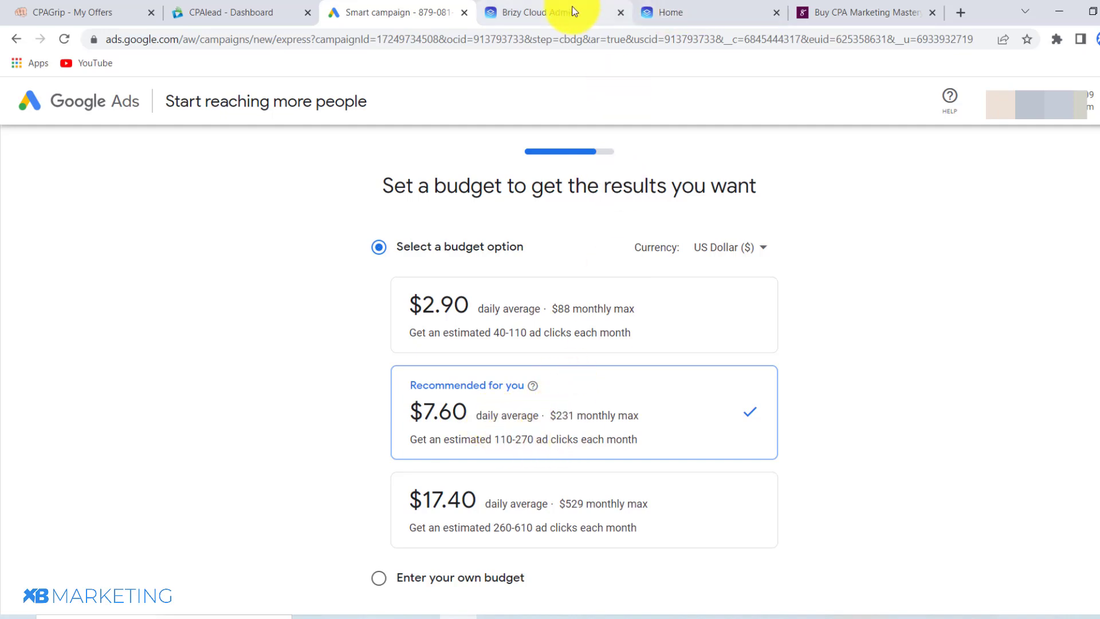
Check the published get10bucks.brizy.site landing page, return to the Google Ads budget page and look over its budget options.
click(665, 12)
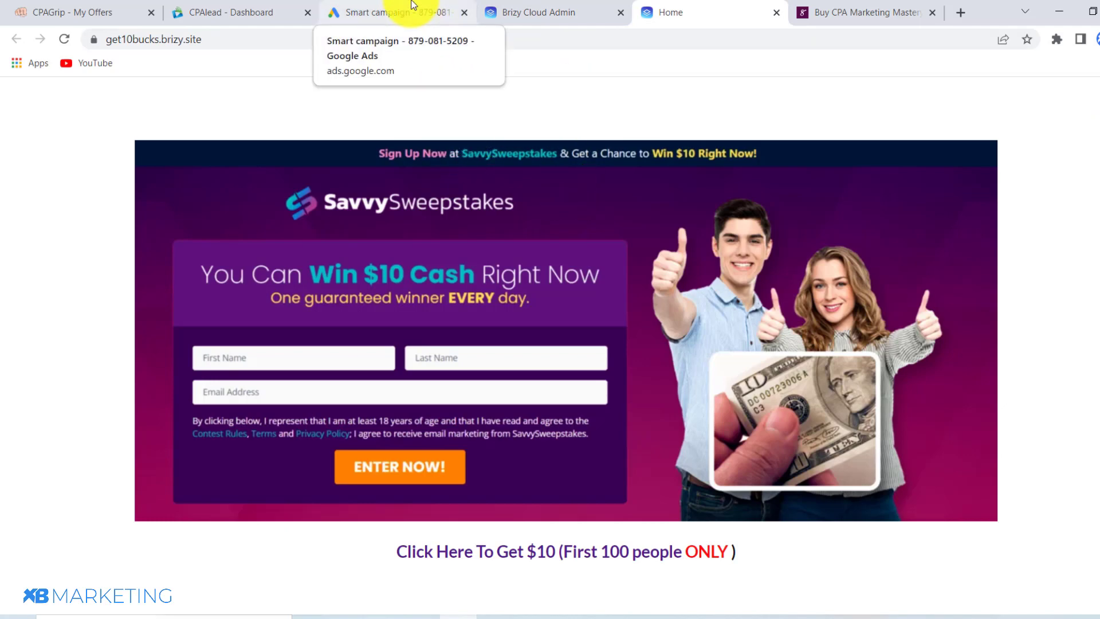
click(393, 12)
scroll(625, 513, down, 3)
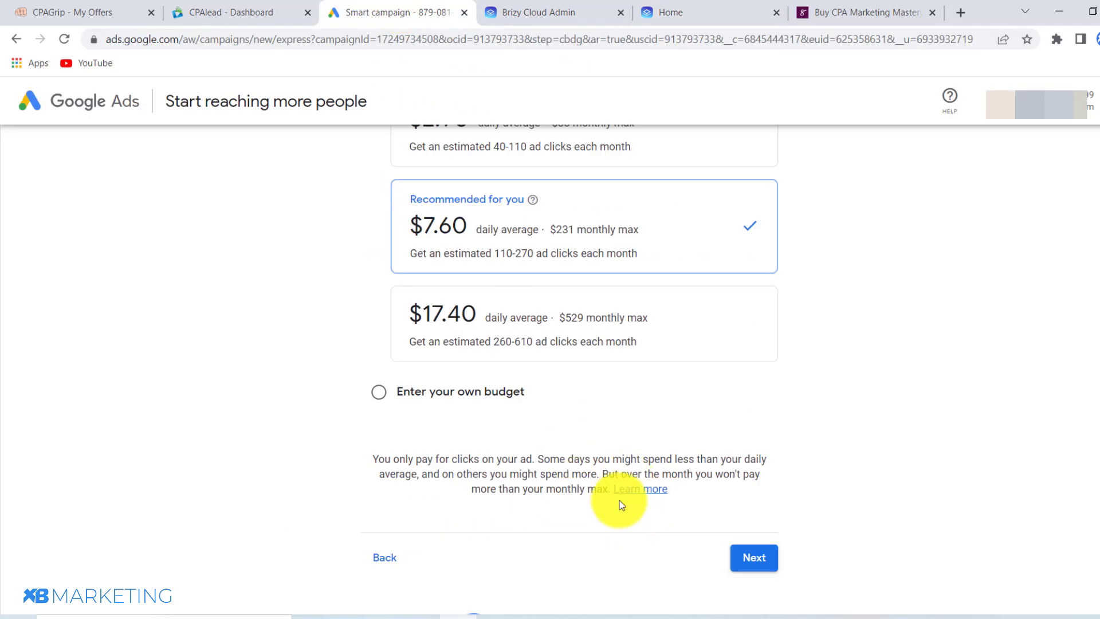
scroll(479, 363, up, 2)
scroll(744, 504, down, 3)
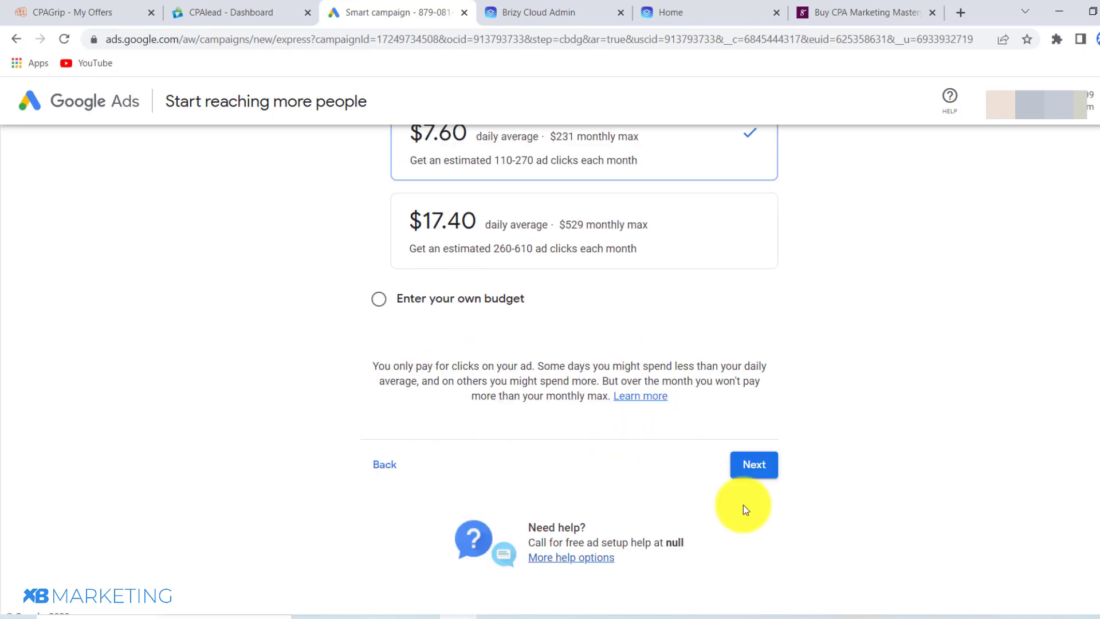
scroll(573, 315, up, 2)
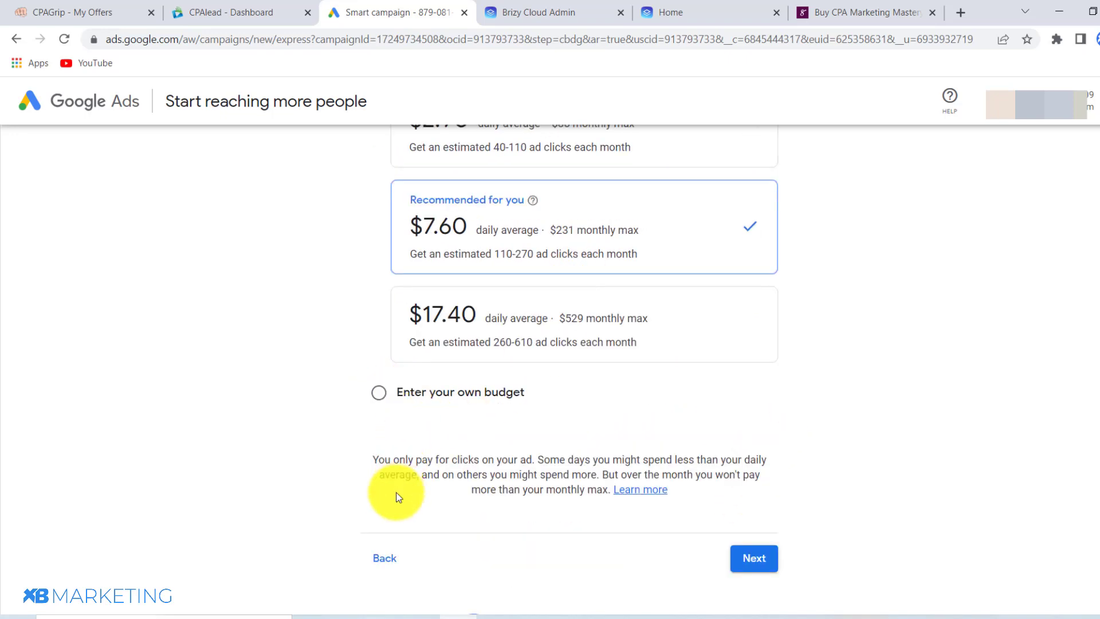
Choose to enter a custom budget, set the daily average to $1.60 and proceed to the campaign review.
click(380, 393)
scroll(479, 265, up, 2)
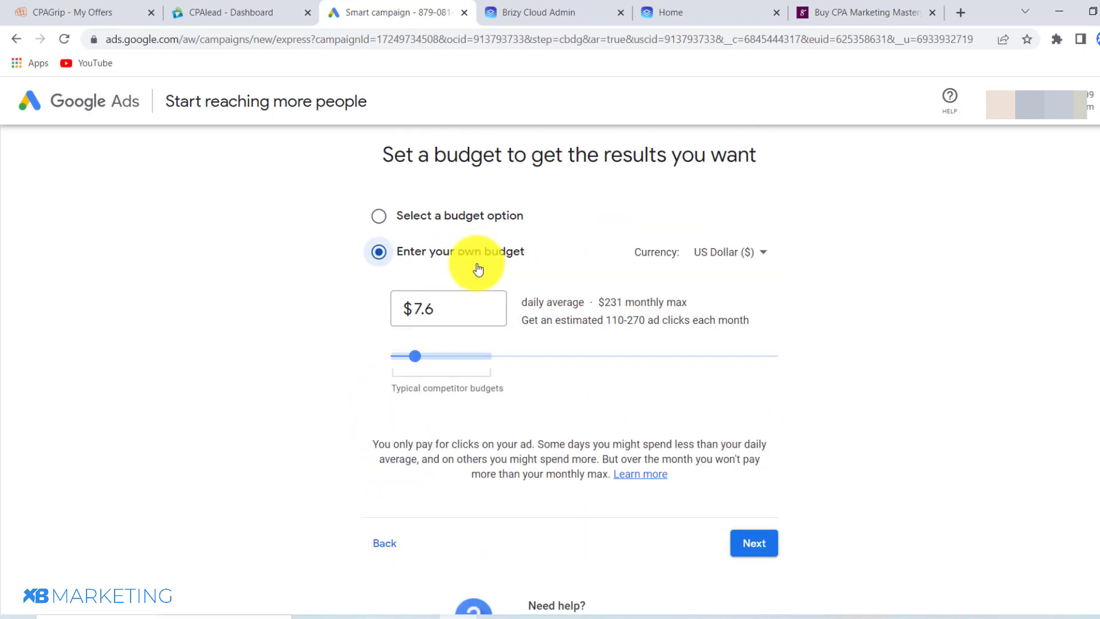
scroll(466, 258, down, 1)
click(418, 243)
scroll(420, 275, up, 2)
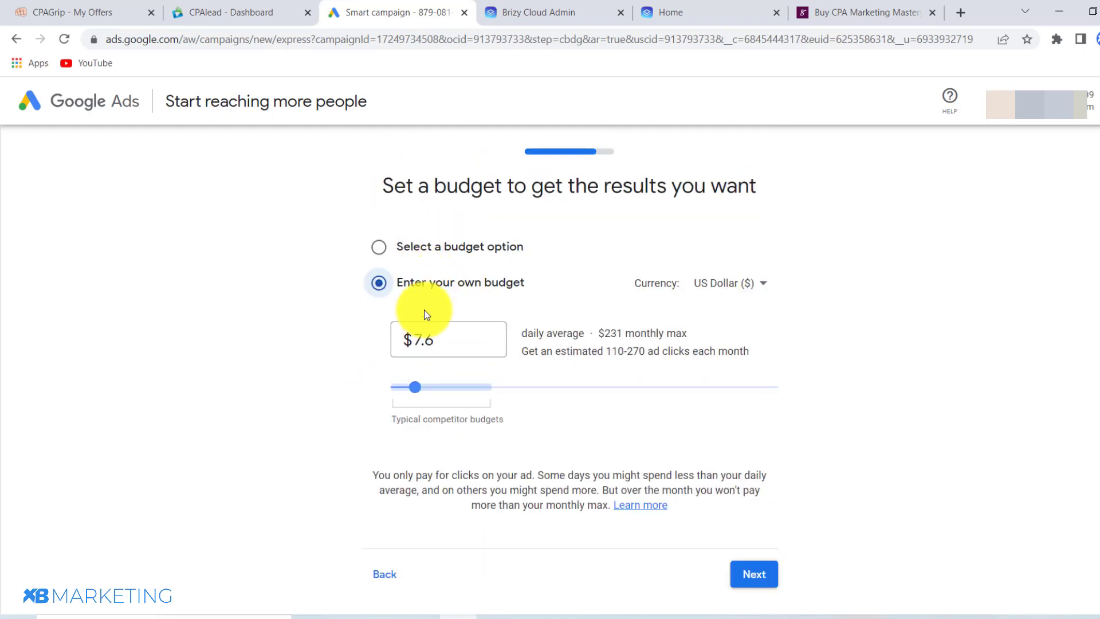
key(ctrl+a)
key(BackSpace)
text(1.6)
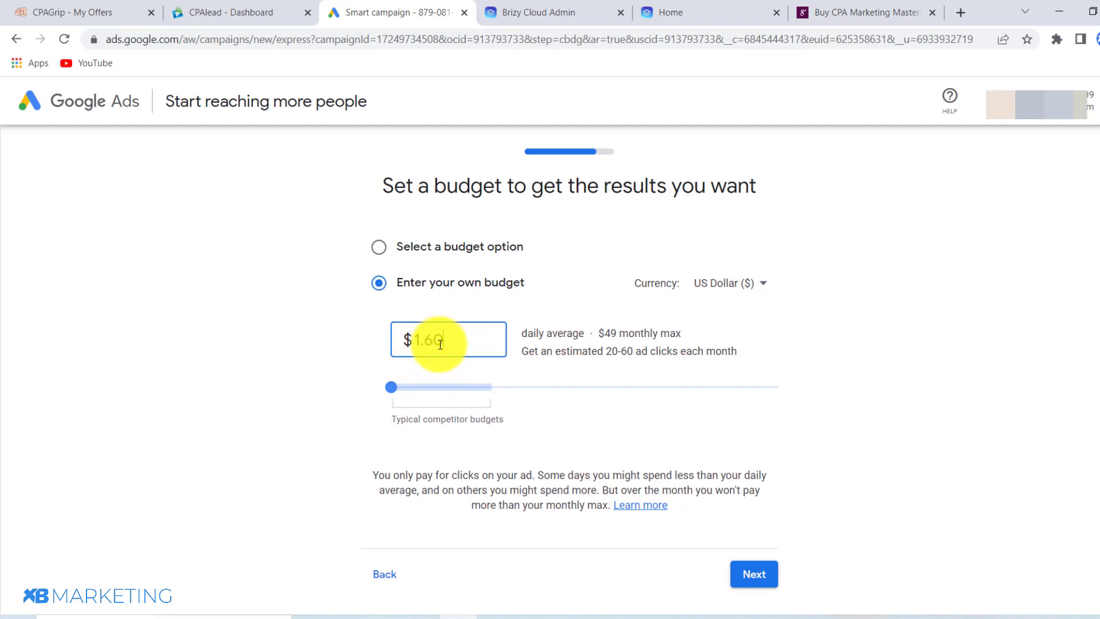
text(0)
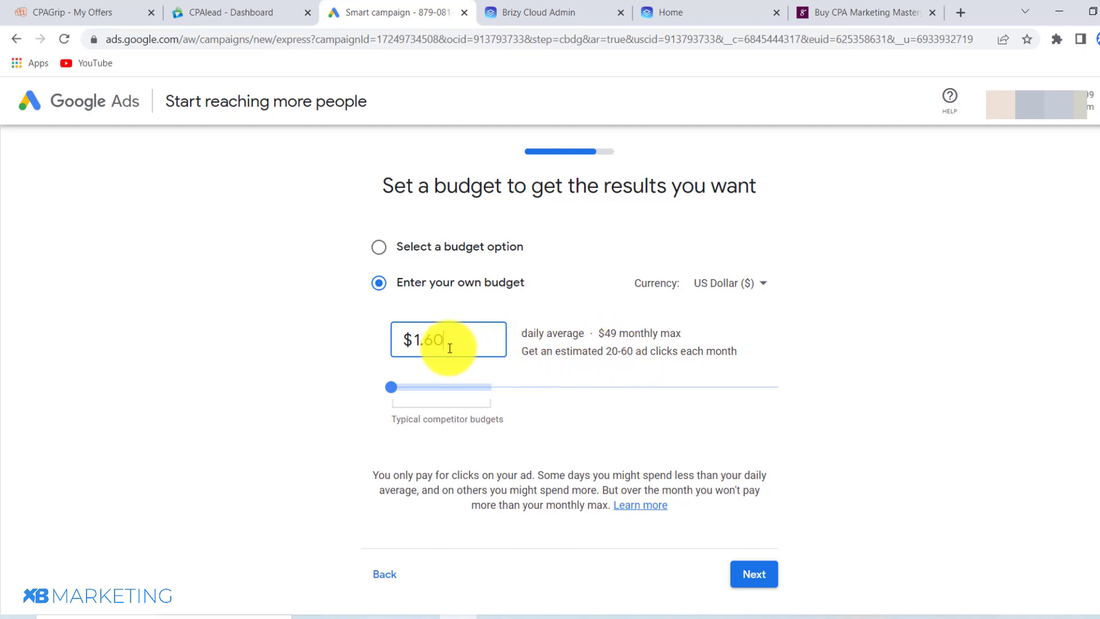
click(433, 315)
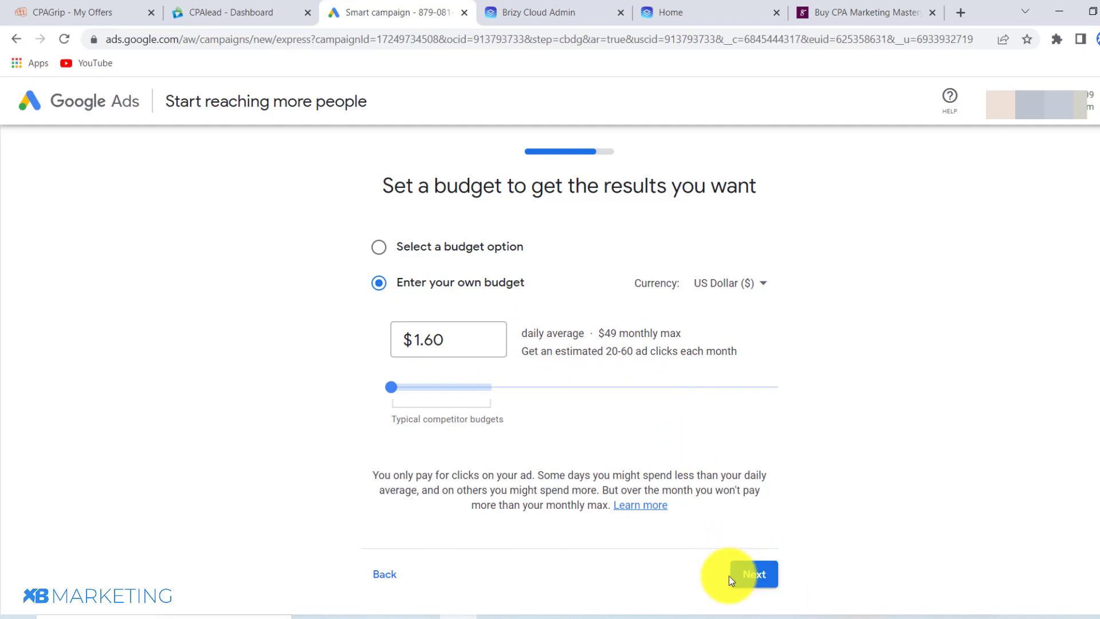
click(756, 573)
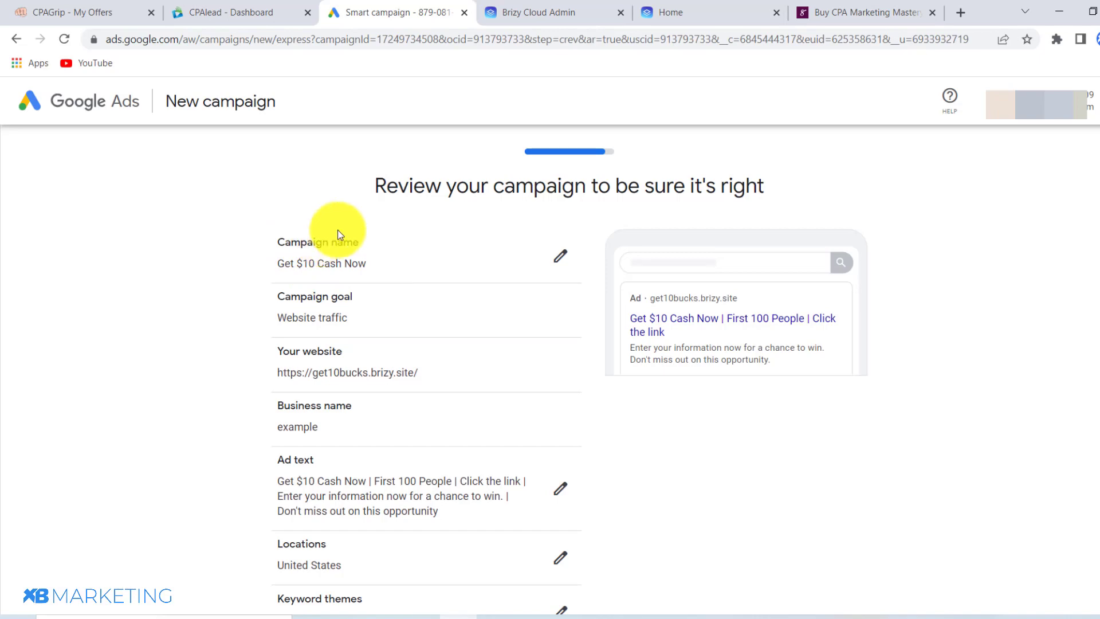
Review the campaign summary, including the ad text, location, keyword theme and budget.
scroll(343, 225, down, 5)
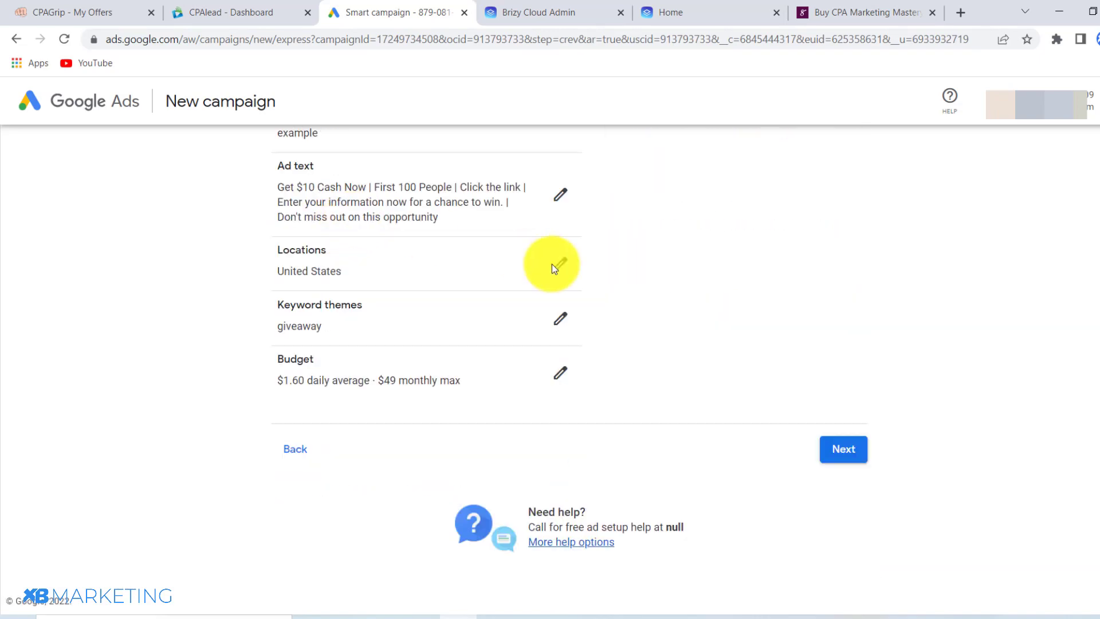
scroll(569, 409, up, 2)
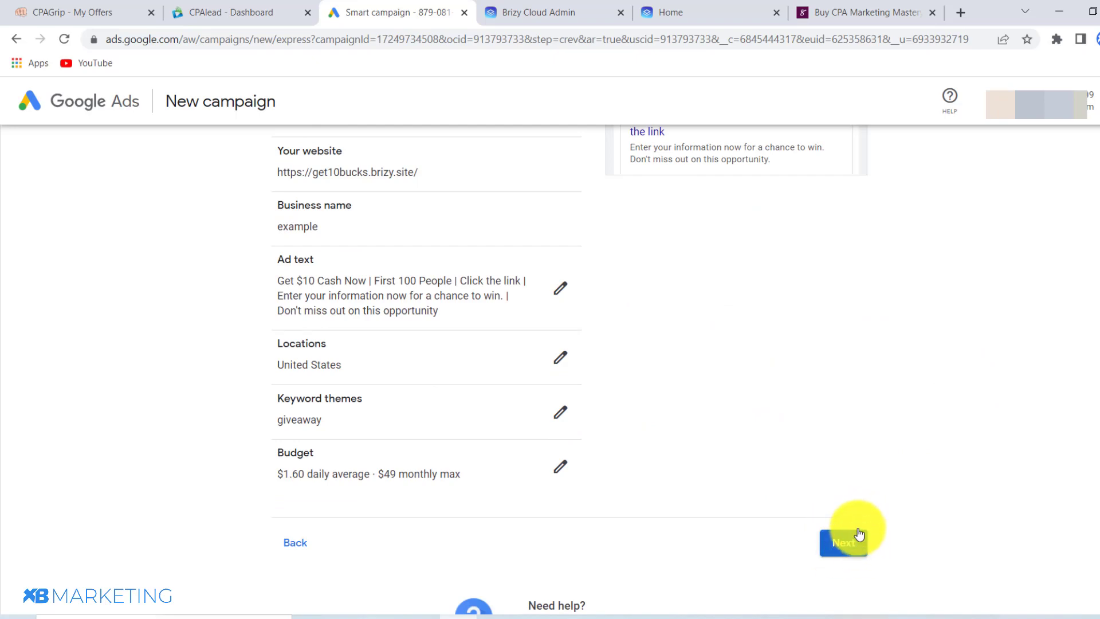
scroll(853, 519, up, 2)
scroll(851, 499, up, 2)
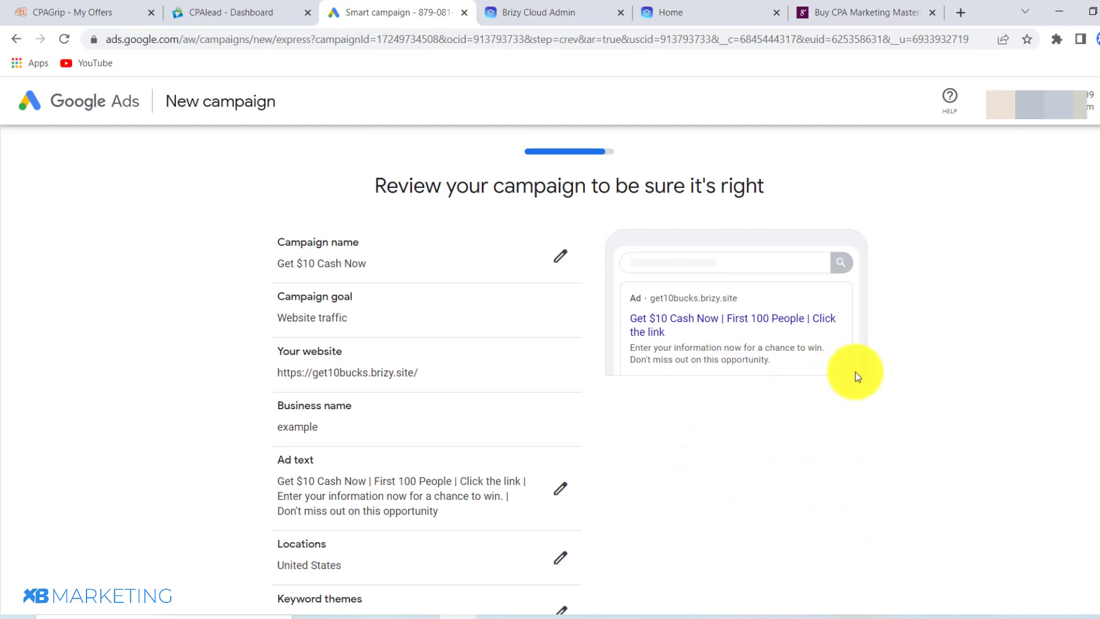
Switch to the CPAlead dashboard and look over its earnings summary and email submit offers.
click(247, 12)
scroll(488, 208, up, 4)
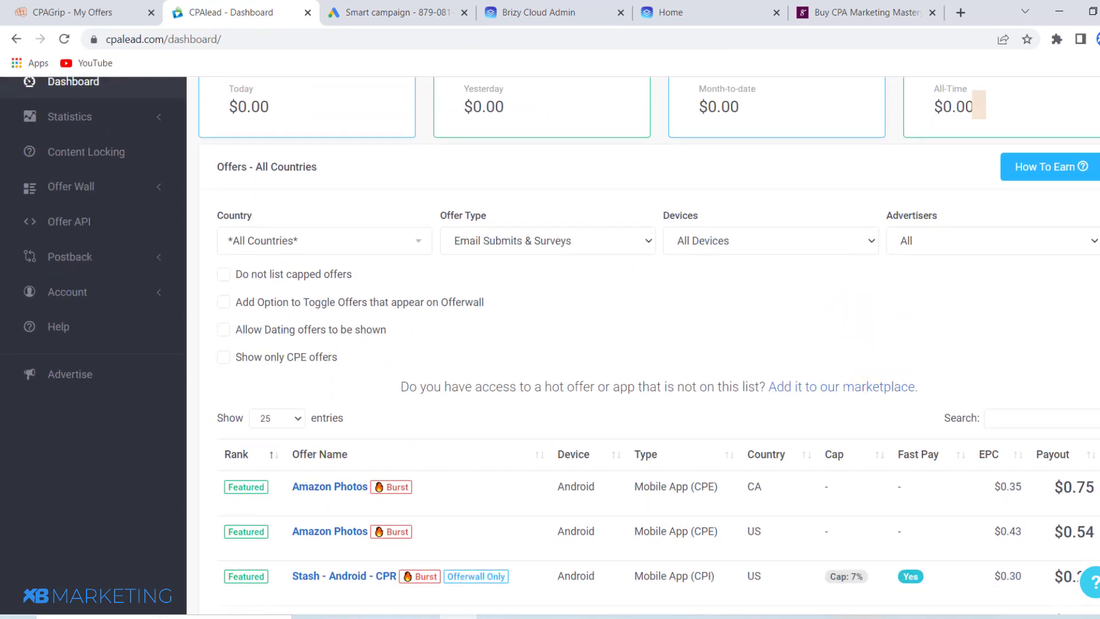
scroll(642, 344, down, 3)
scroll(1031, 252, up, 5)
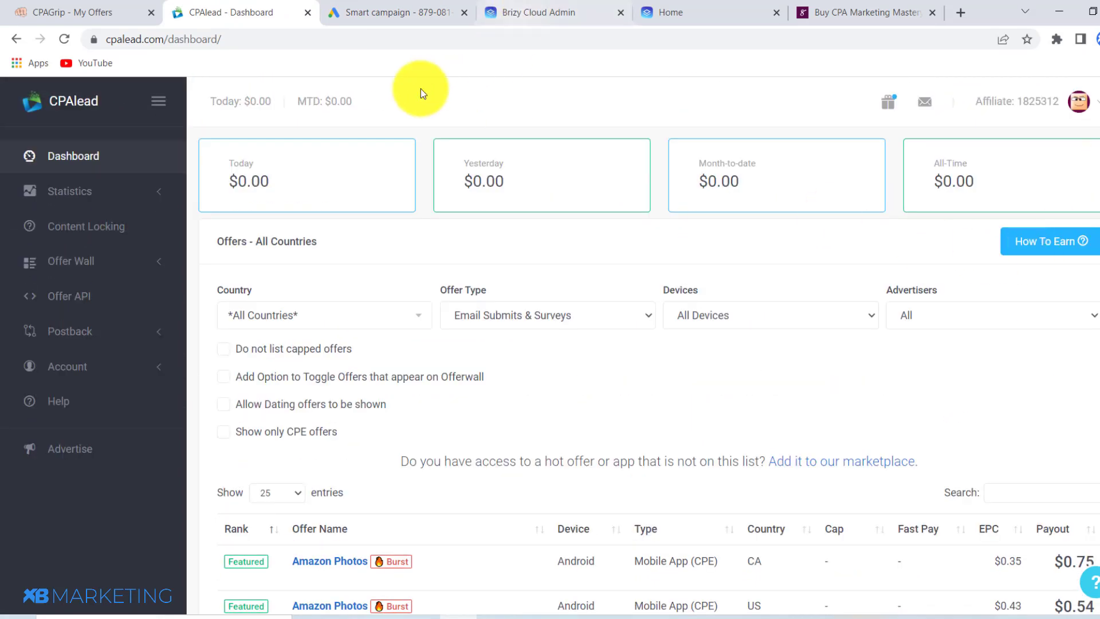